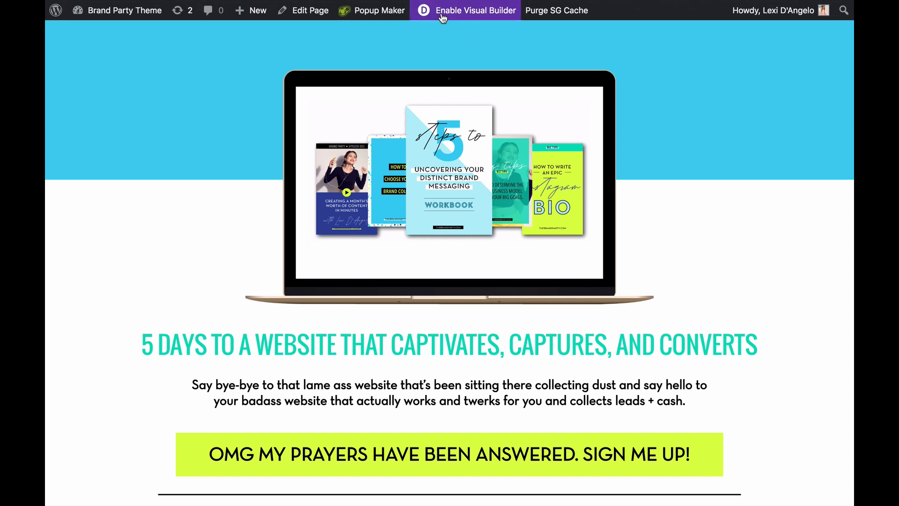
Enable the Visual Builder and open the background colour picker of the blue section behind the laptop.
click(470, 14)
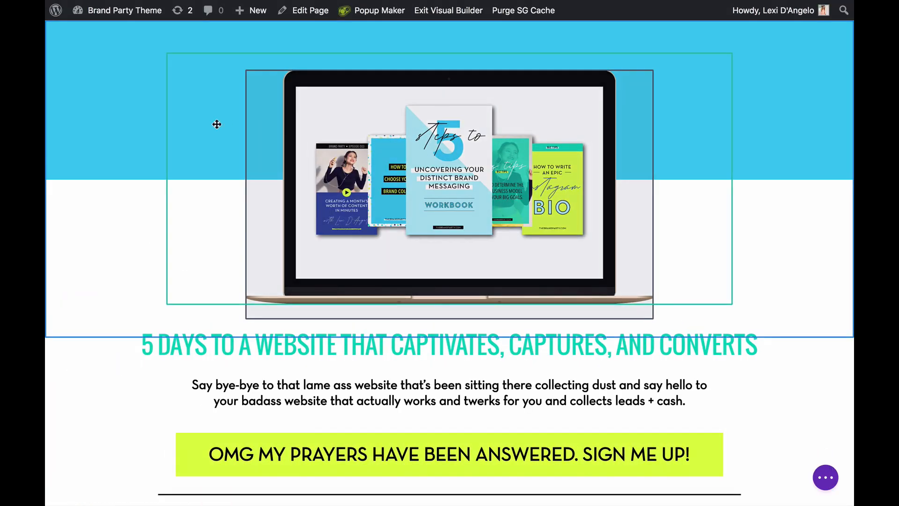
mouse_move(108, 127)
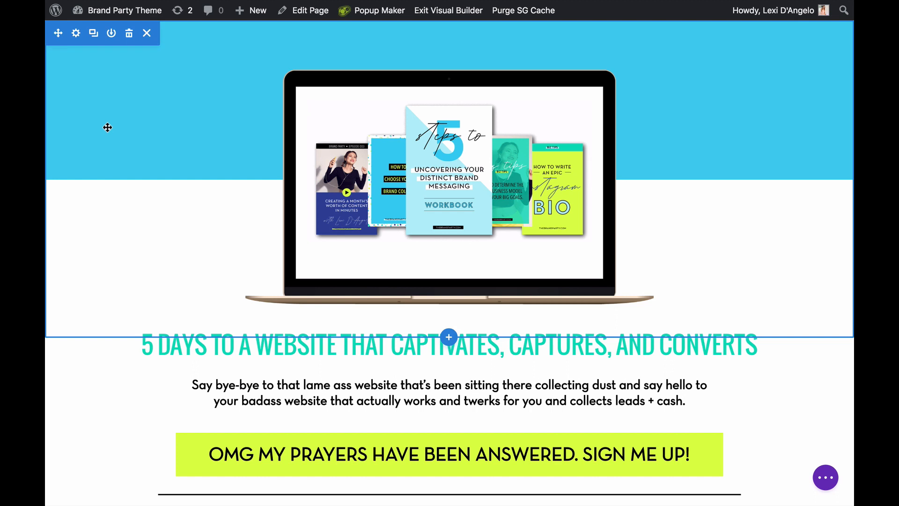
click(76, 34)
click(798, 183)
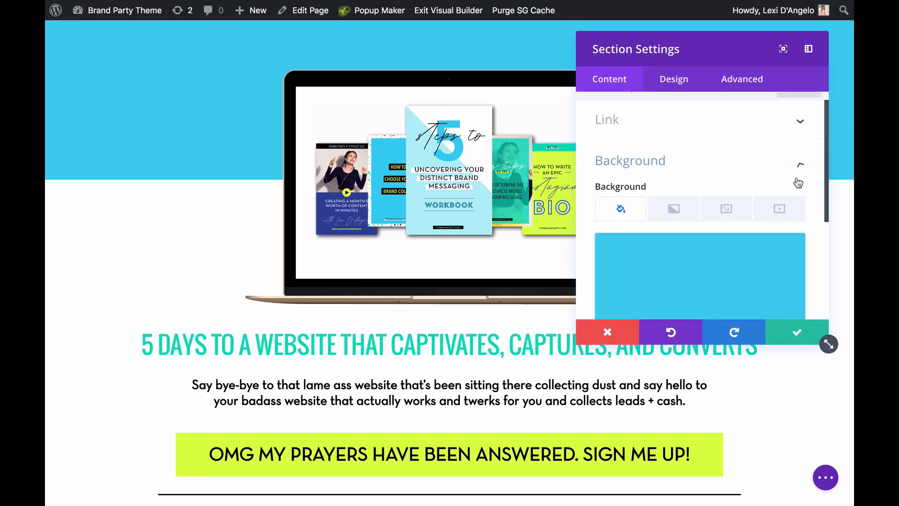
click(686, 254)
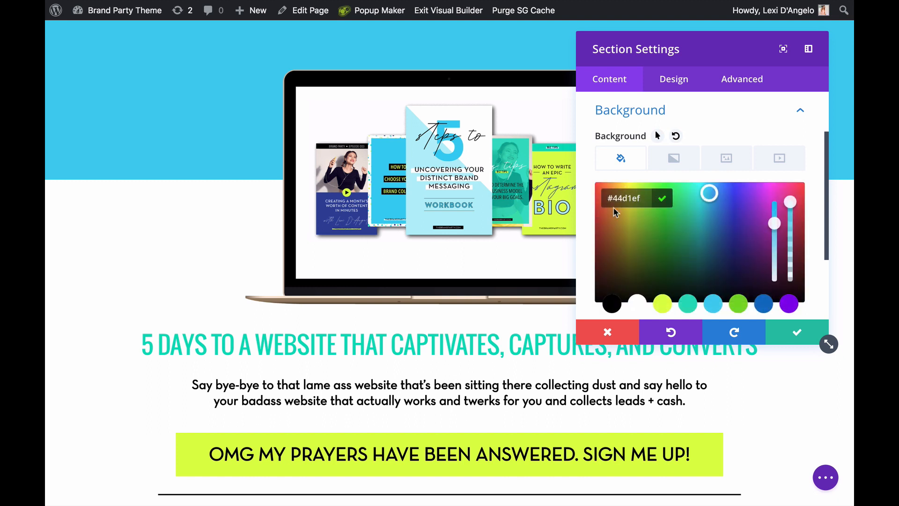
scroll(684, 251, down, 2)
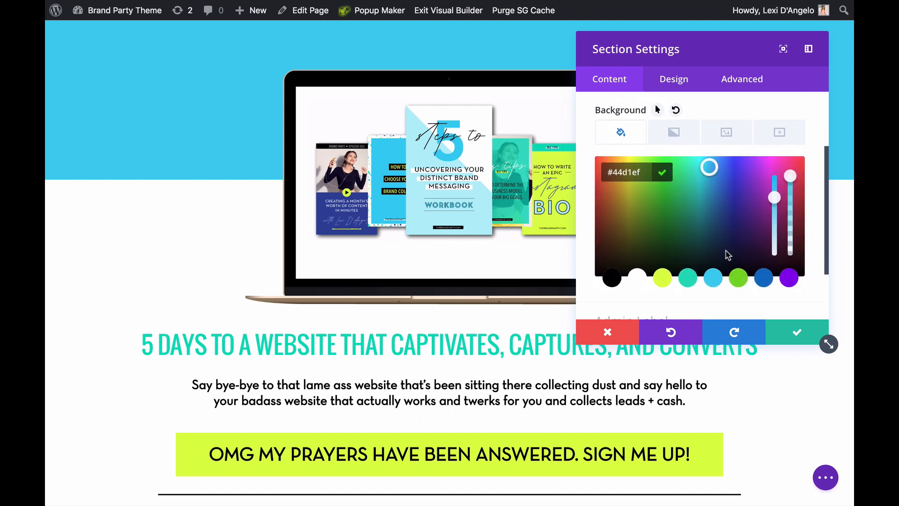
Try the green #2ccc96 as the top section's background colour.
click(750, 217)
drag(694, 220, 688, 182)
Look up the purple brand swatch's hex code in Illustrator, set the top section's background to #c7a4ff in Chrome and save it.
mouse_move(286, 499)
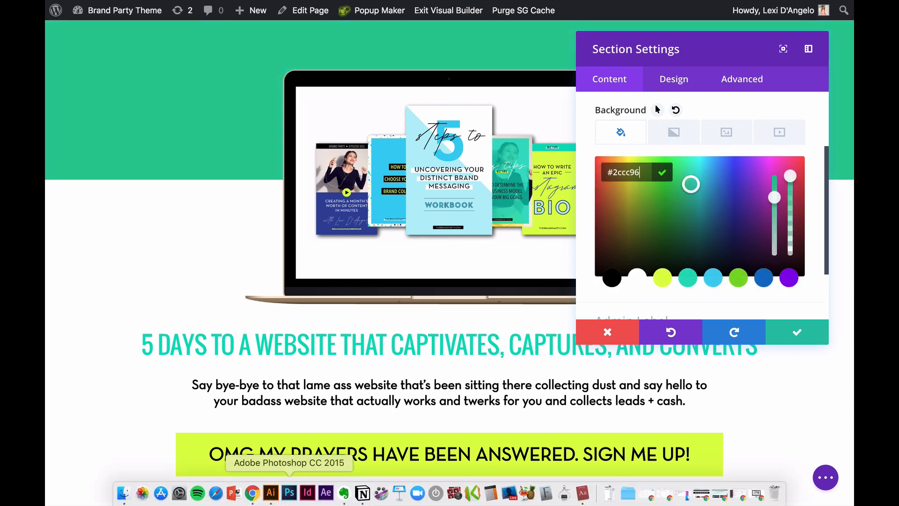
click(270, 496)
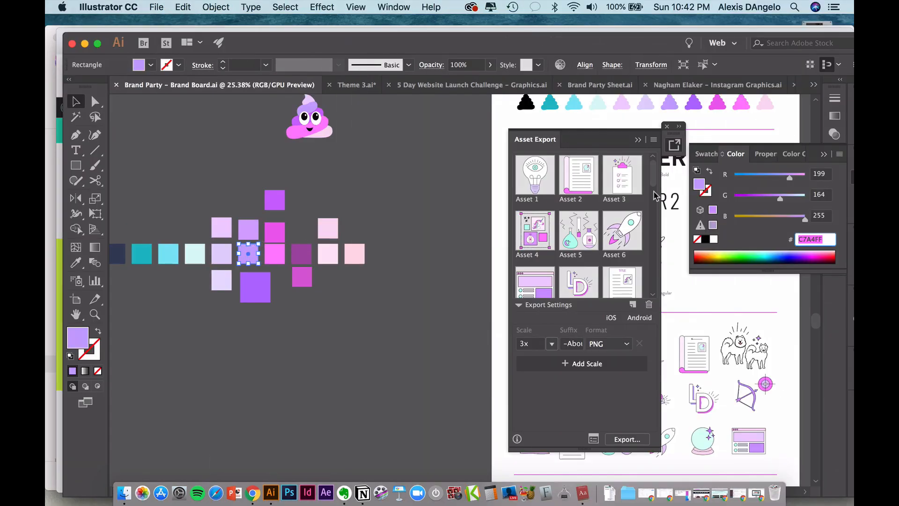
click(252, 493)
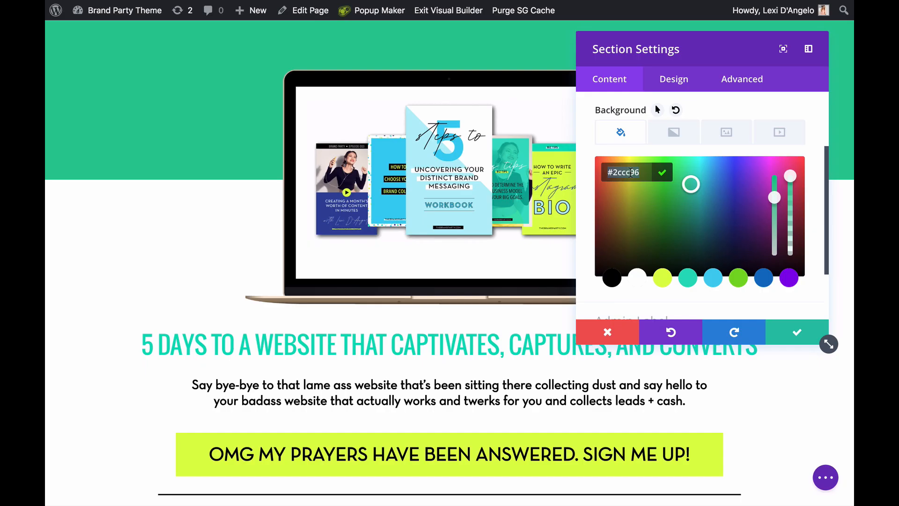
text(c7a4ff)
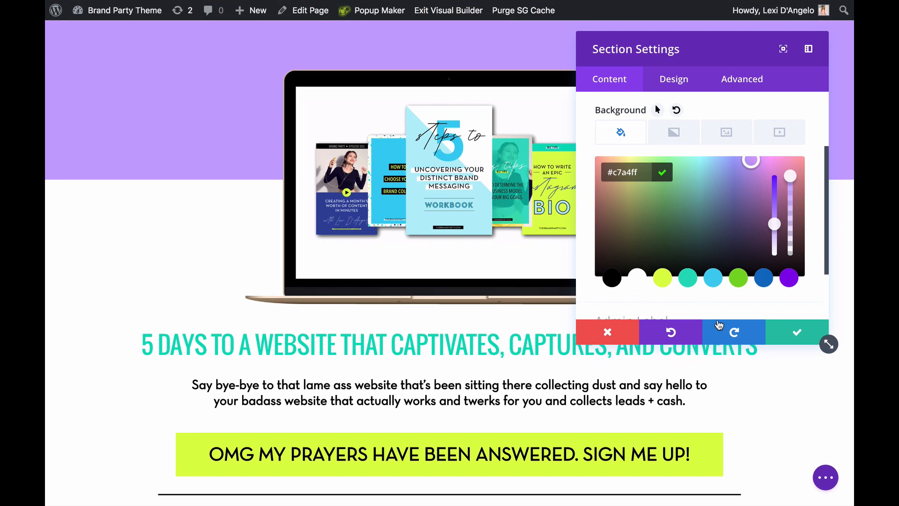
click(786, 338)
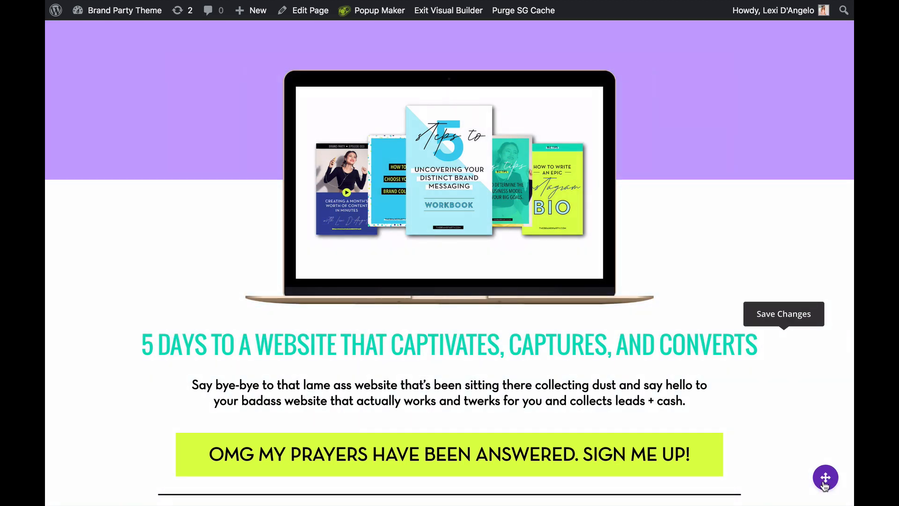
Switch the page to wireframe view and open the settings of the Workbook Image module.
click(824, 483)
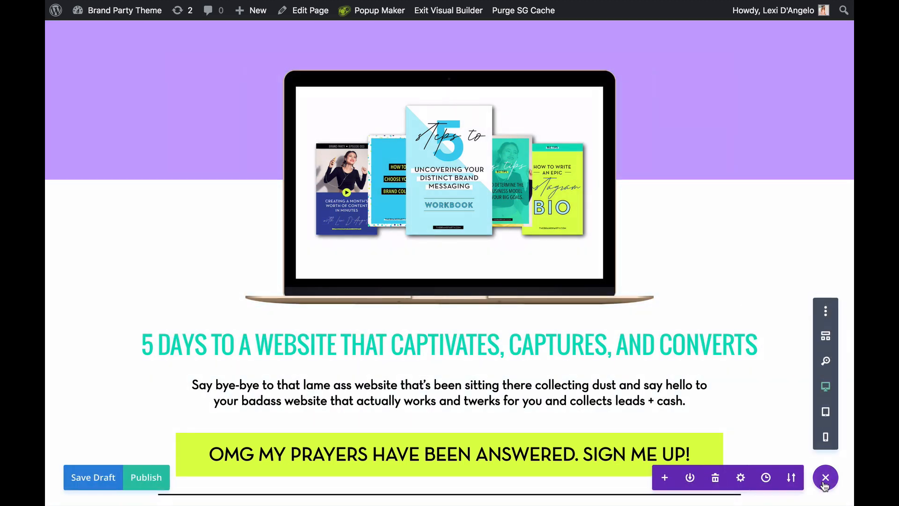
click(825, 336)
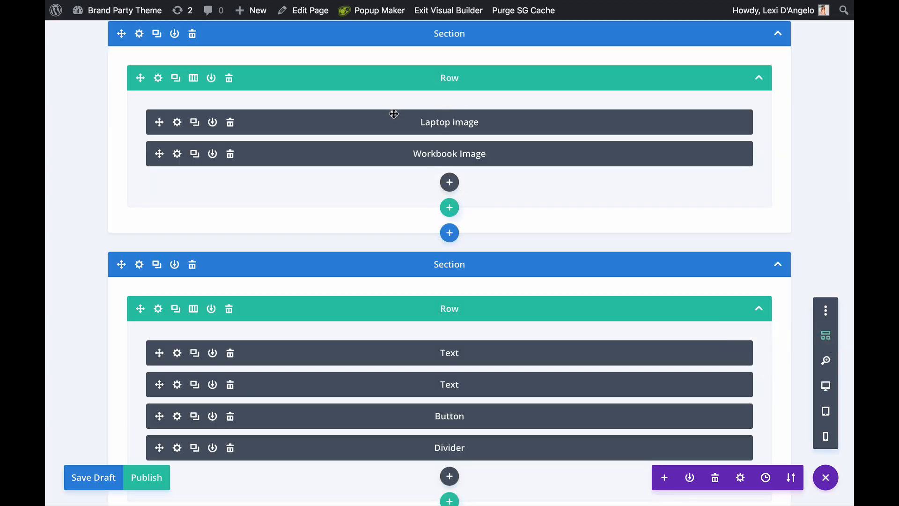
click(177, 155)
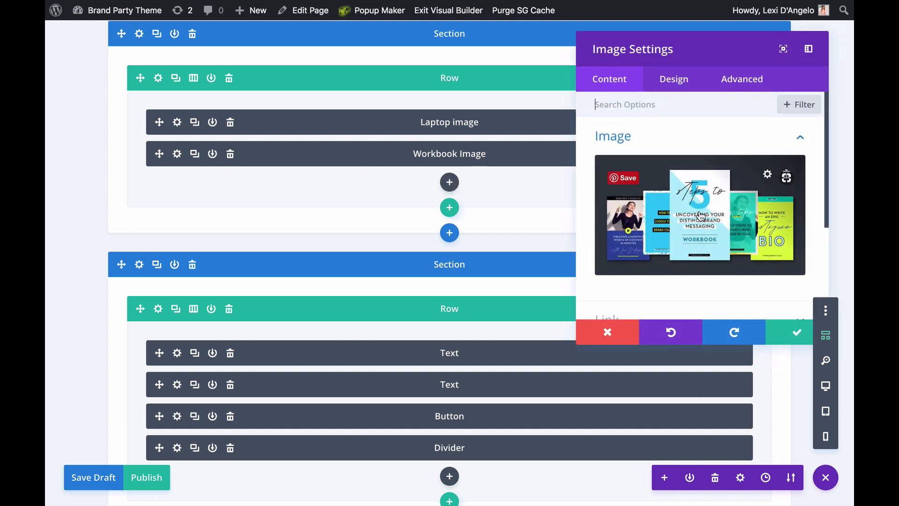
Replace the Workbook Image with the purple Brand Party website screenshot from the Media Library and return to desktop view.
click(700, 216)
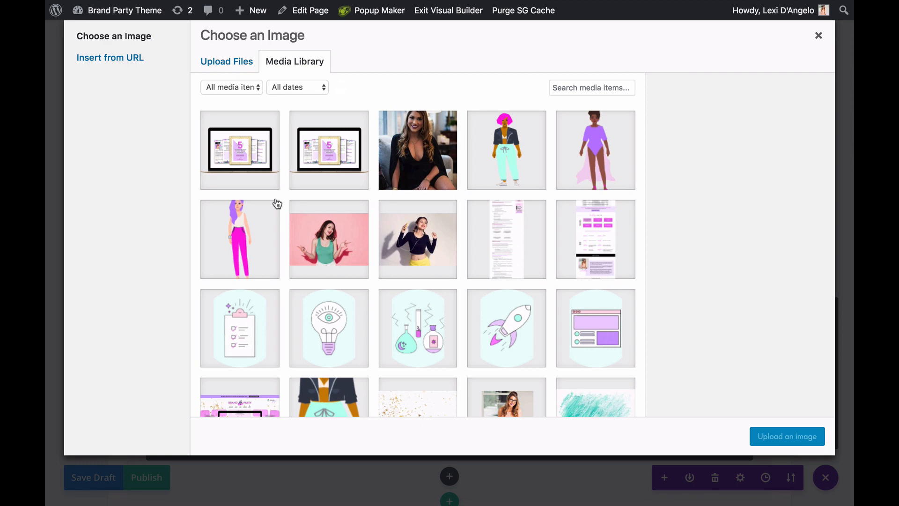
scroll(300, 225, down, 3)
scroll(295, 210, up, 3)
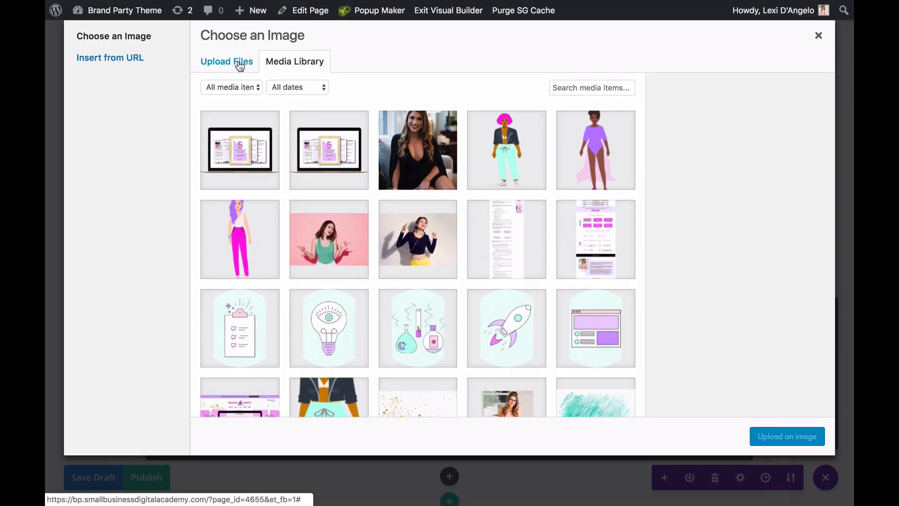
scroll(263, 234, down, 5)
click(818, 36)
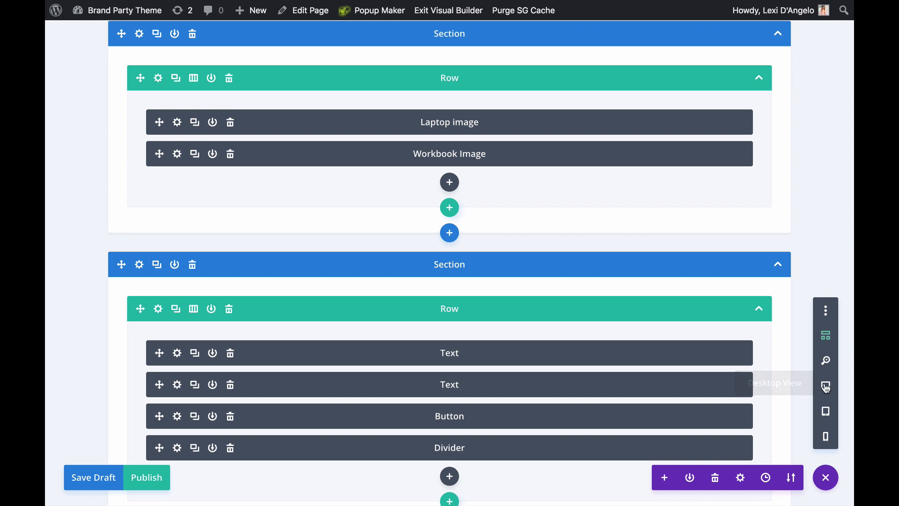
click(826, 387)
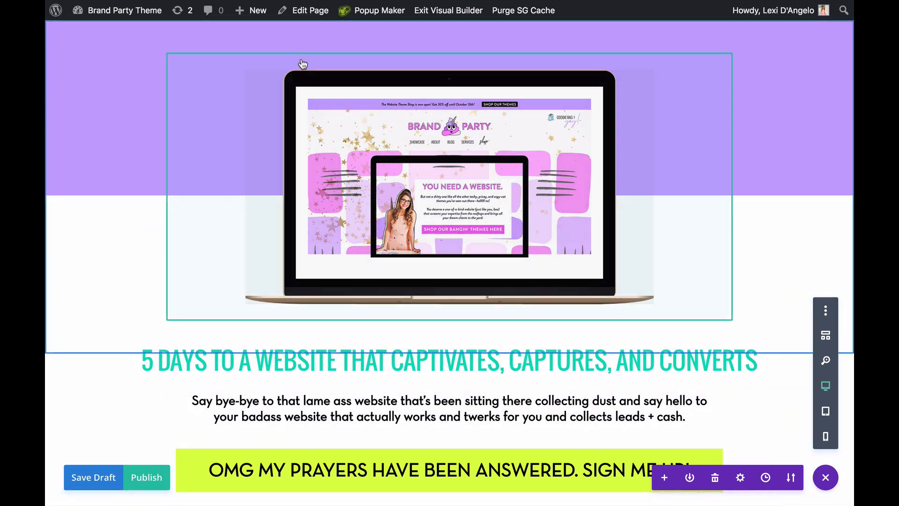
Get the hex code FF7FFF of the pink swatch from the brand board in Illustrator and return to Chrome.
scroll(315, 322, down, 1)
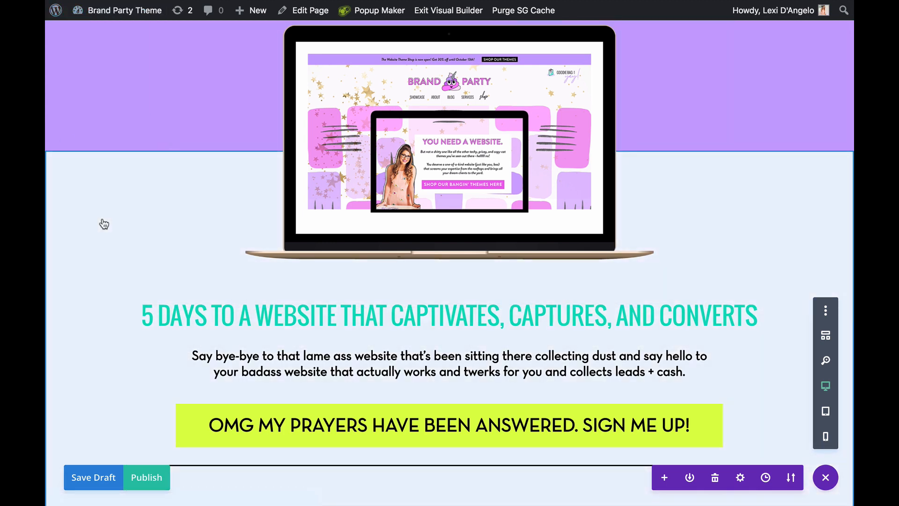
mouse_move(63, 5)
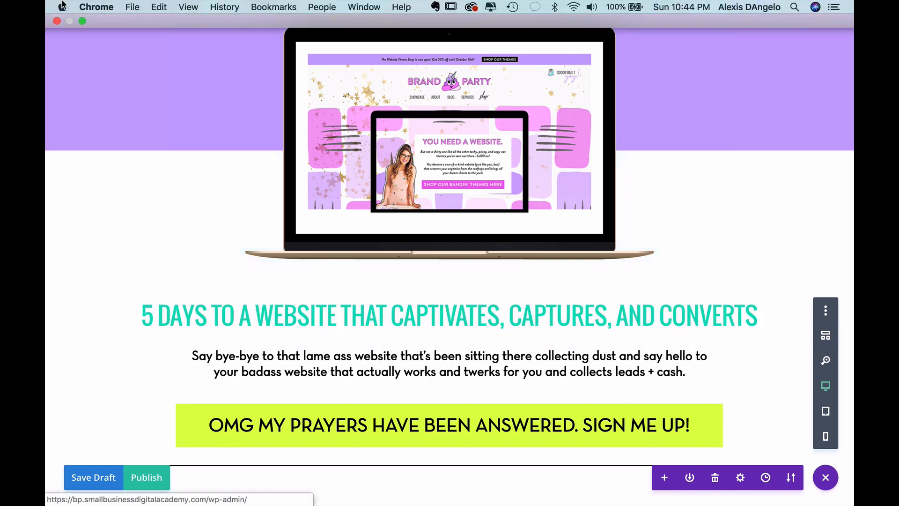
click(80, 21)
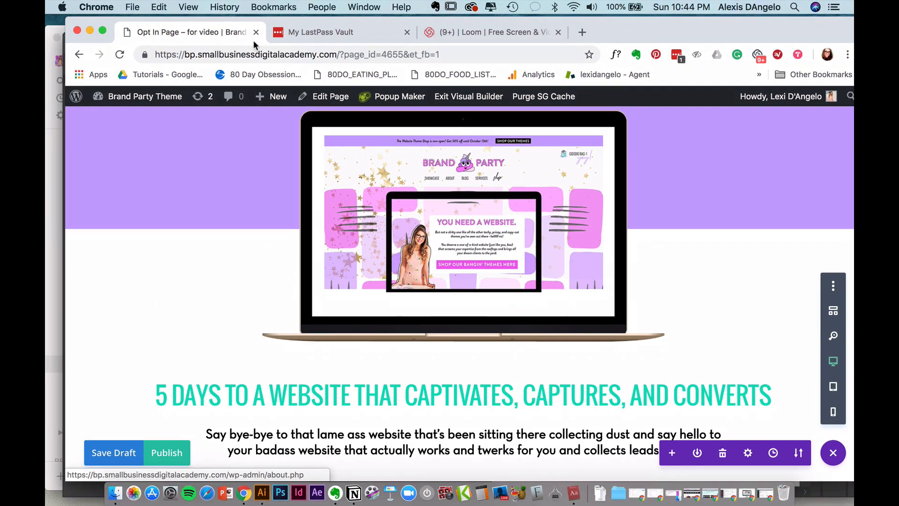
click(262, 492)
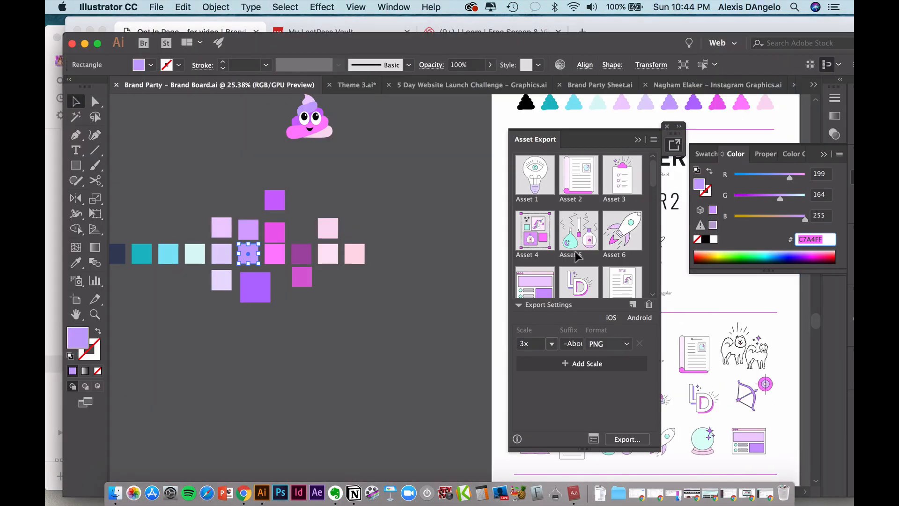
click(275, 253)
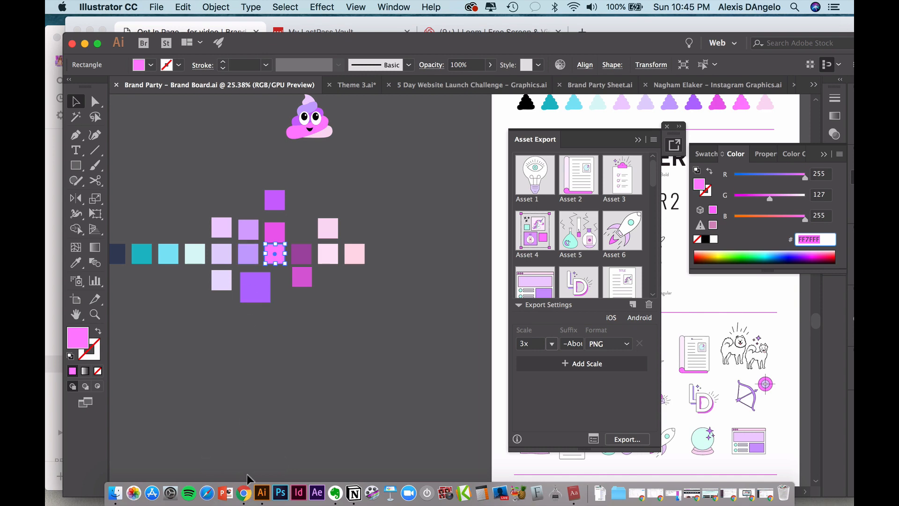
click(243, 493)
Change the colour of the "5 Days to a Website" heading to #FF7FFF in the HTML of its text content.
mouse_move(244, 401)
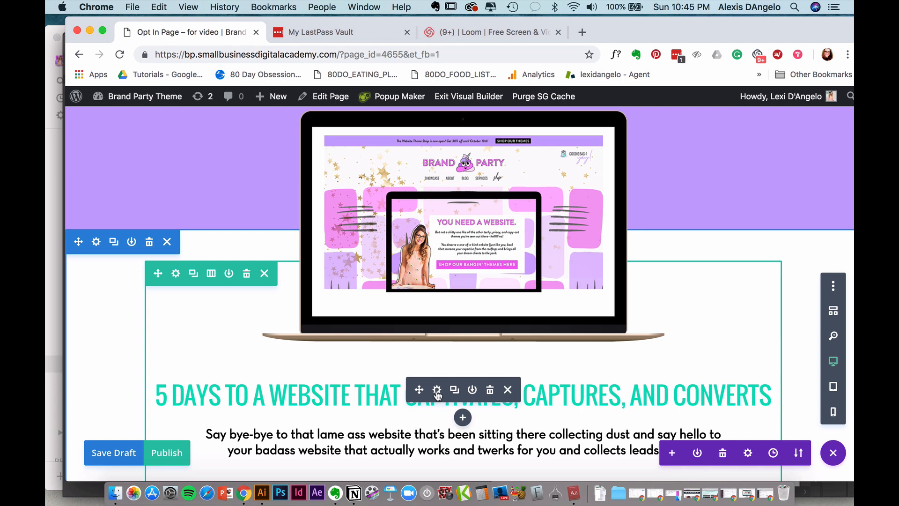
click(436, 390)
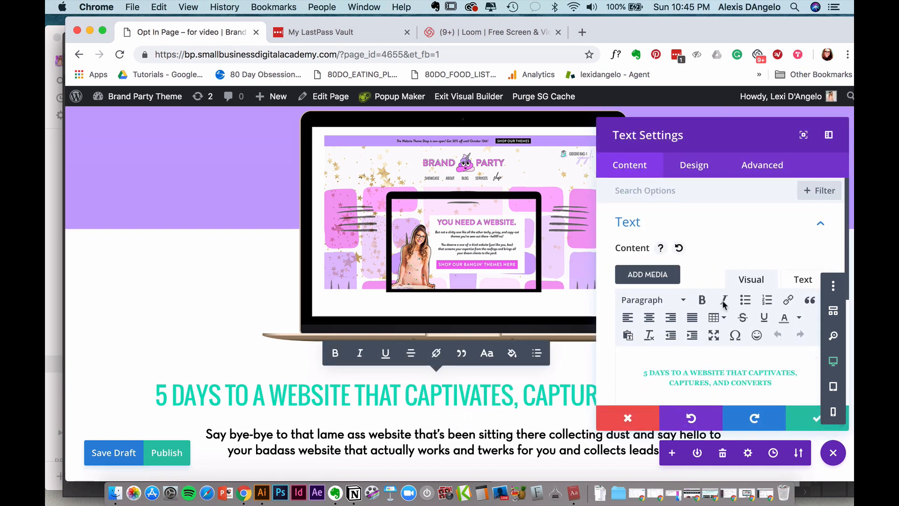
click(724, 378)
scroll(724, 370, down, 2)
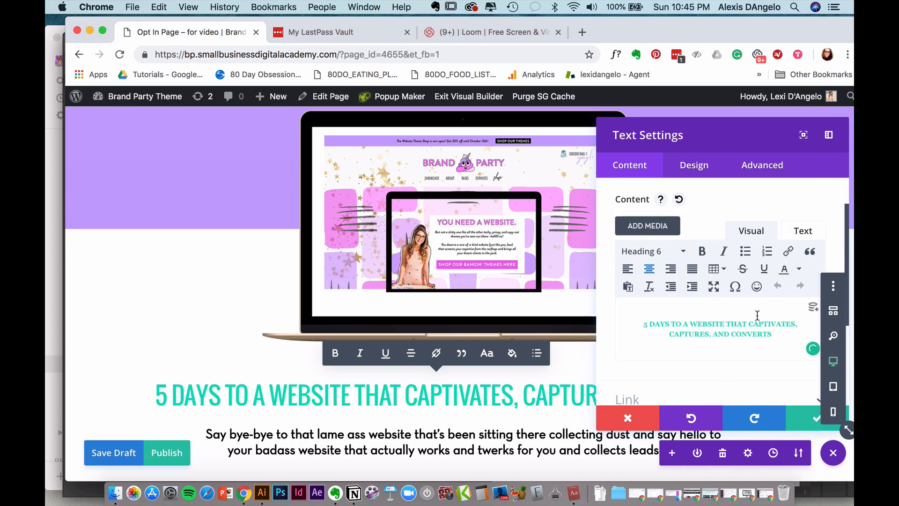
drag(773, 331, 640, 325)
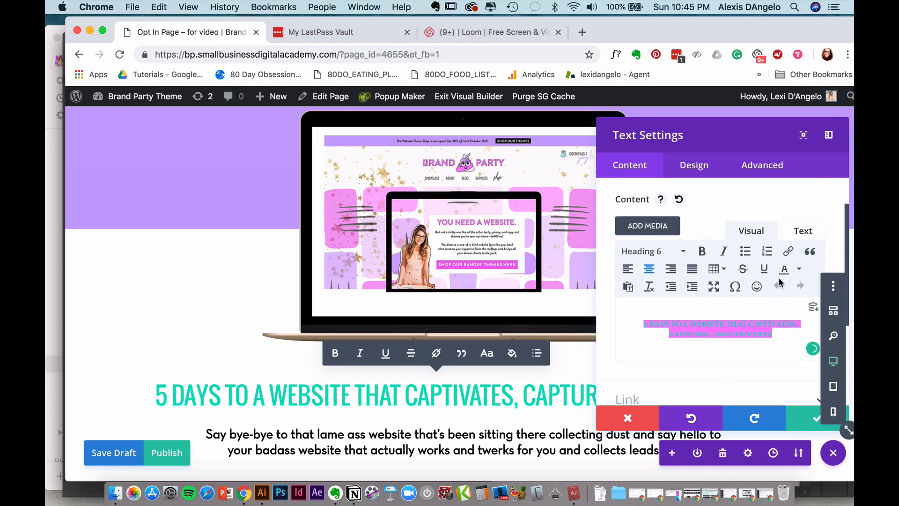
click(799, 268)
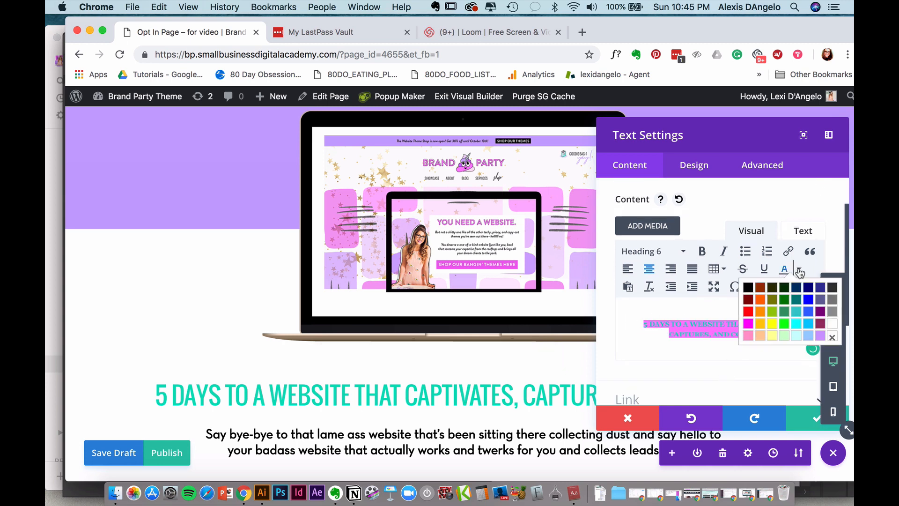
click(802, 232)
double_click(702, 269)
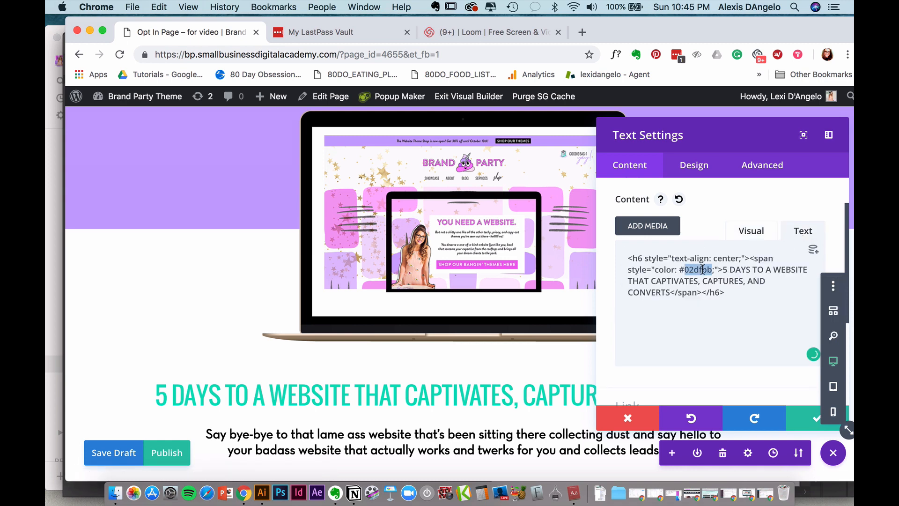
text(FF7FFF)
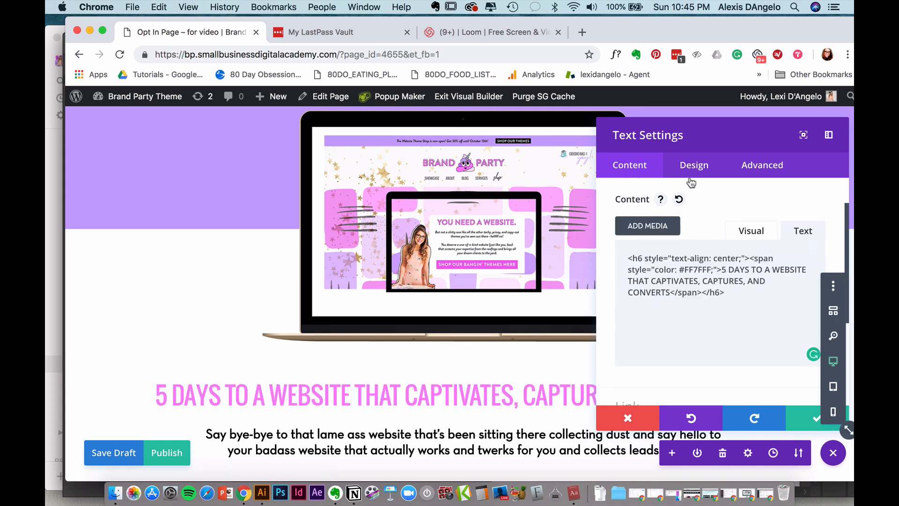
Review the heading's Heading Text design options and its HTML colour code, and save the text module.
click(691, 174)
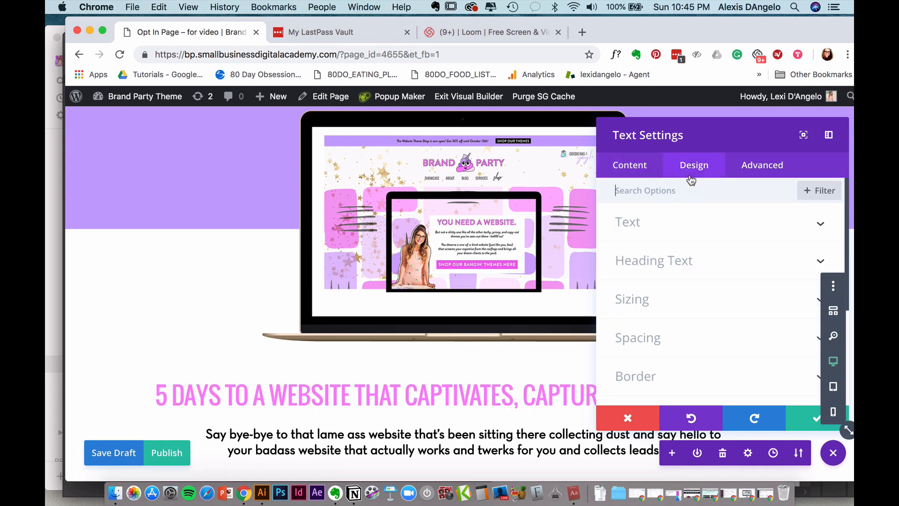
click(792, 260)
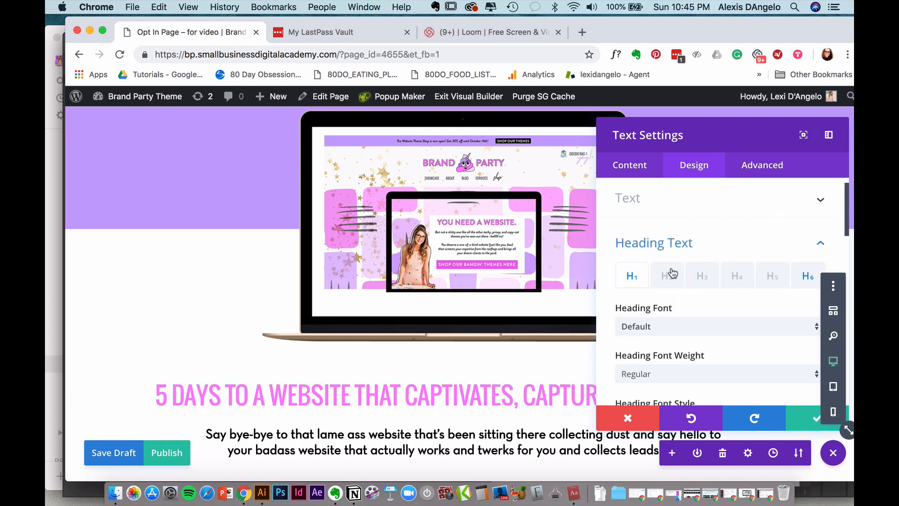
click(638, 171)
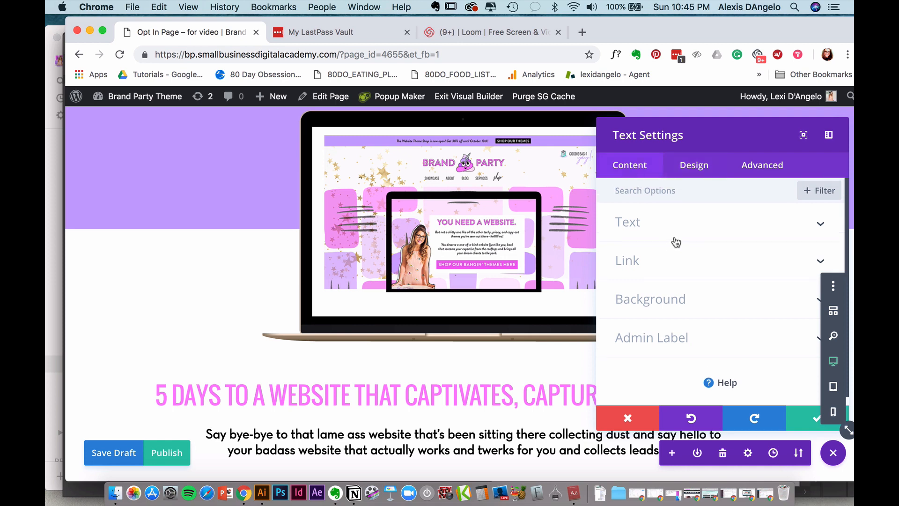
click(700, 227)
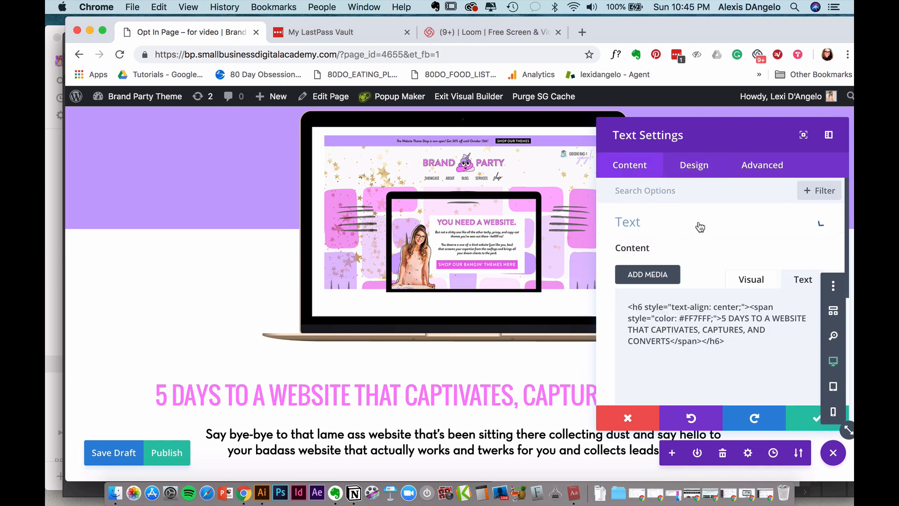
double_click(694, 318)
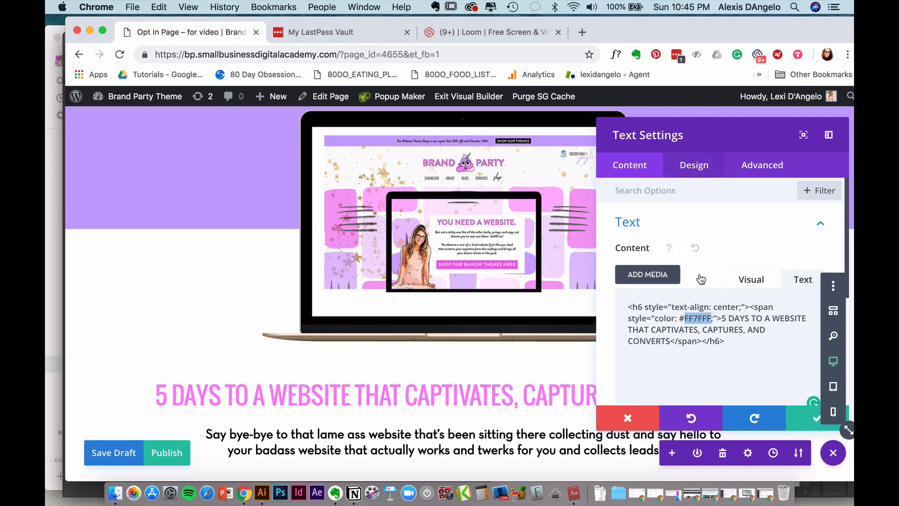
click(799, 421)
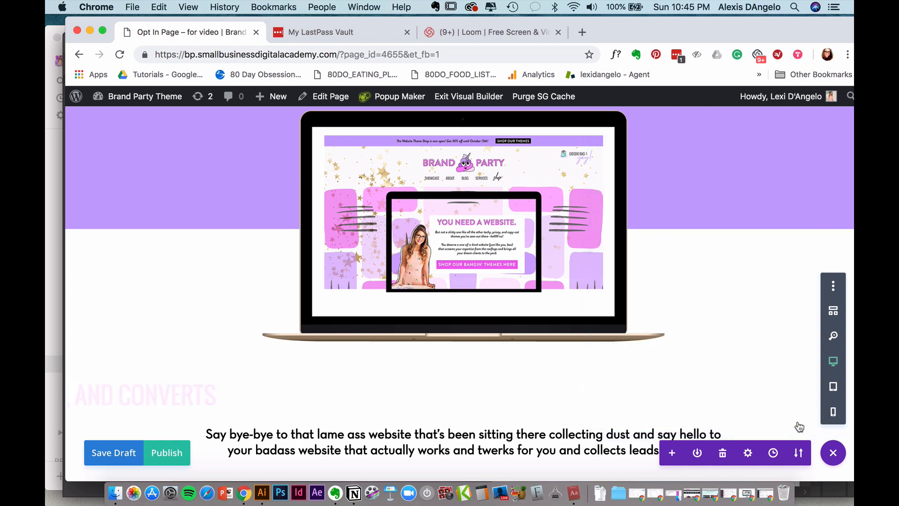
Set the default text colour of the "OMG MY PRAYERS HAVE BEEN ANSWERED" button to white.
scroll(572, 402, down, 3)
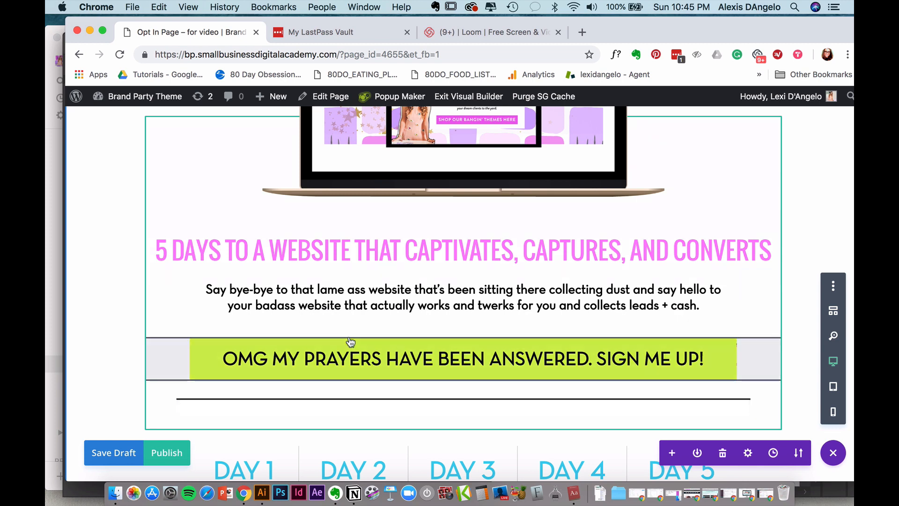
scroll(351, 343, up, 2)
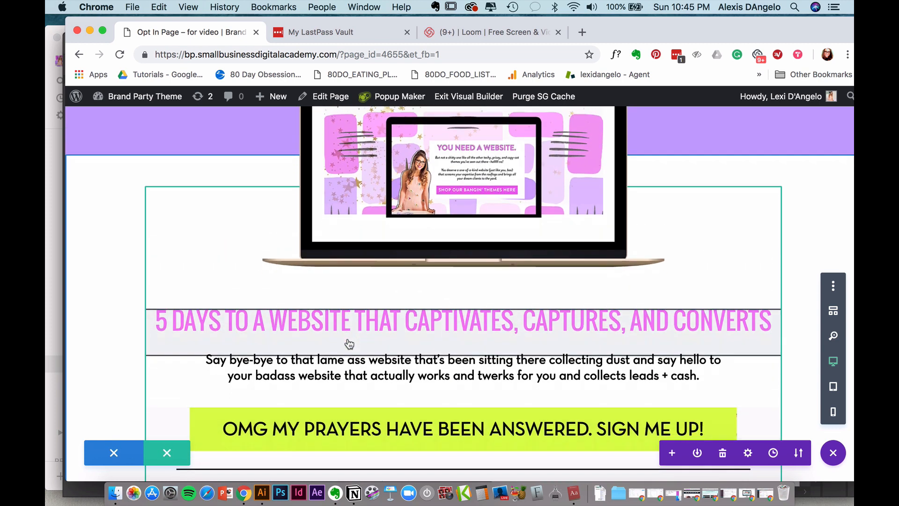
scroll(349, 344, down, 1)
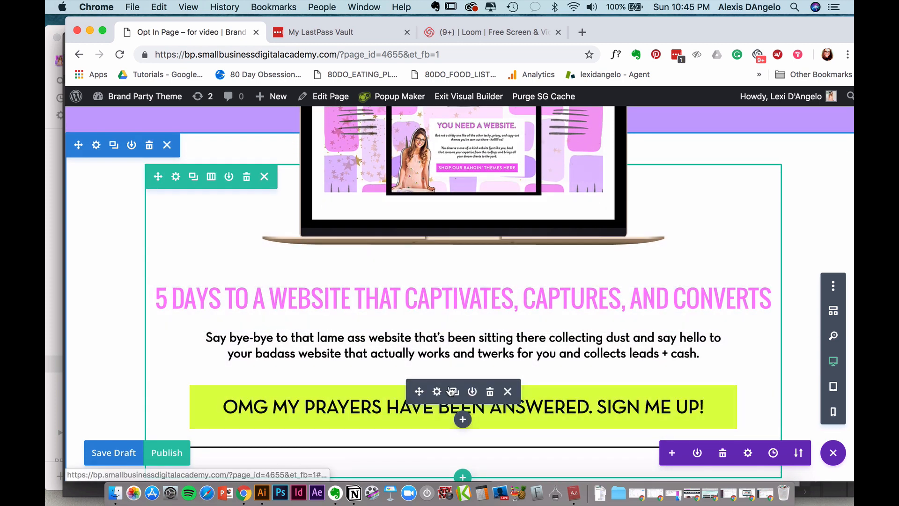
click(442, 396)
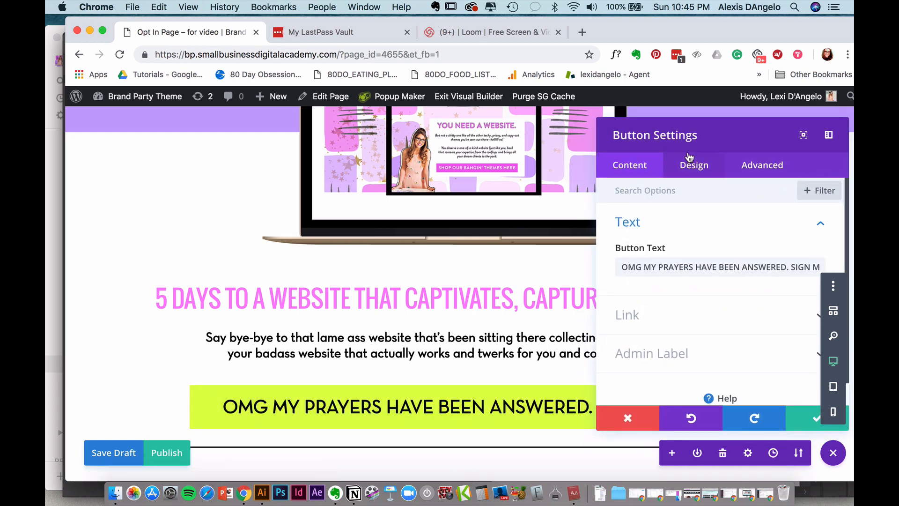
click(693, 167)
click(676, 298)
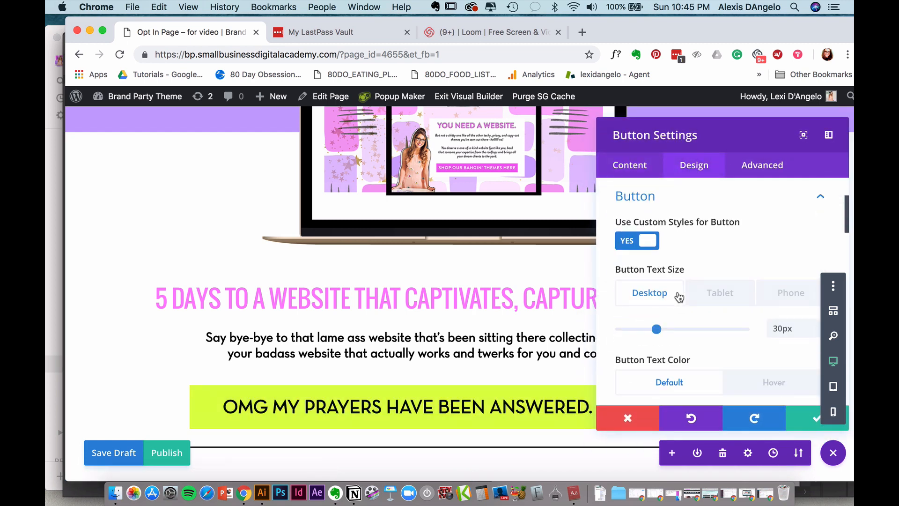
scroll(668, 301, down, 3)
scroll(669, 301, down, 3)
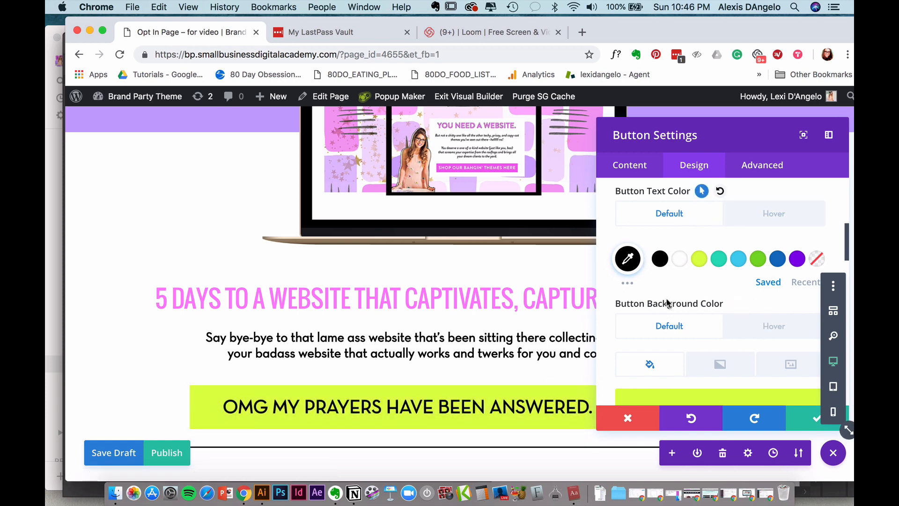
click(682, 260)
Set the sign-up button's default background colour to #ff7fff.
scroll(675, 290, down, 3)
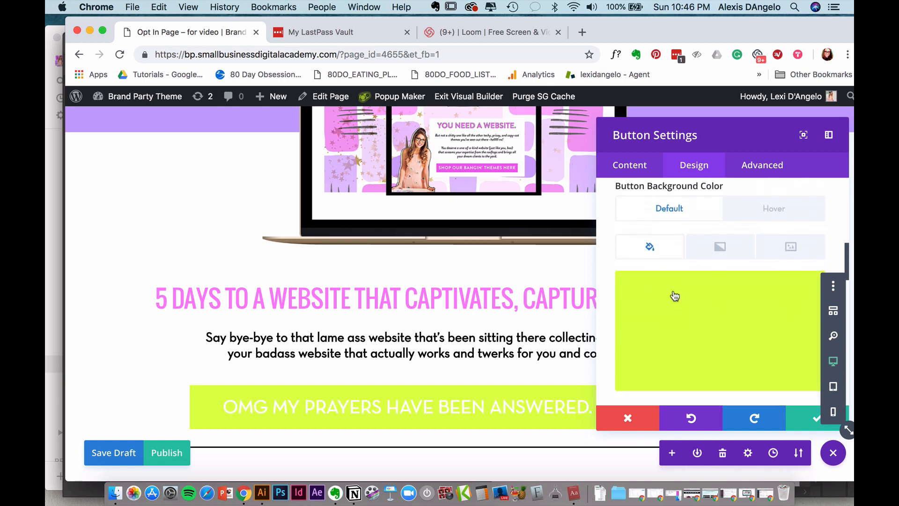
click(654, 317)
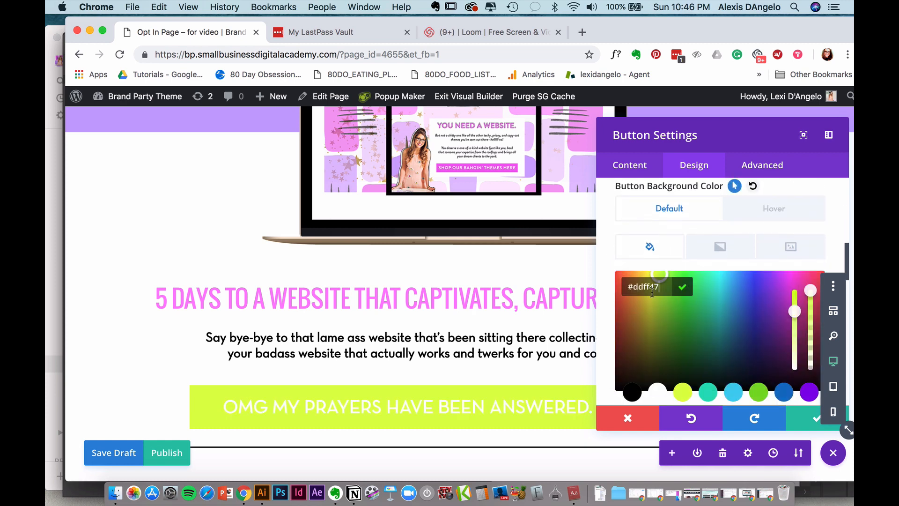
key(super+a)
text(#ff7fff)
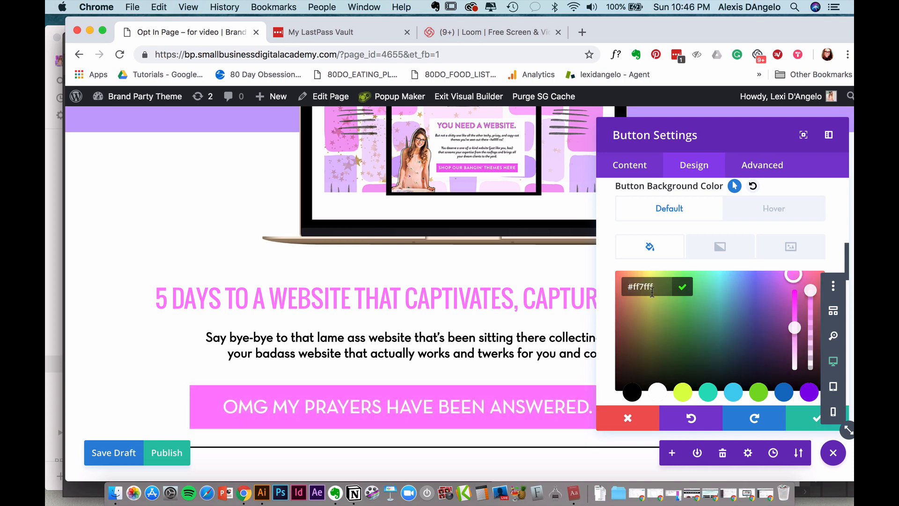
Set the sign-up button's hover text colour to white and save the button module.
click(755, 210)
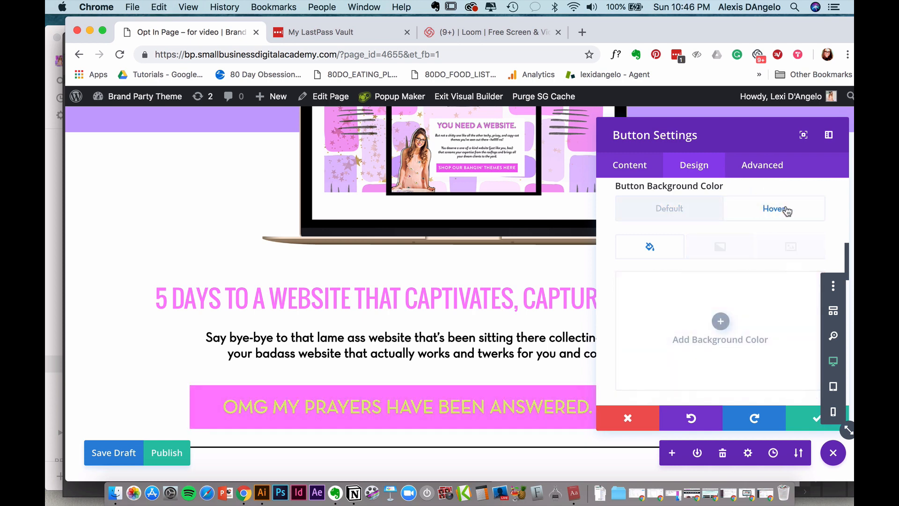
scroll(742, 206, up, 1)
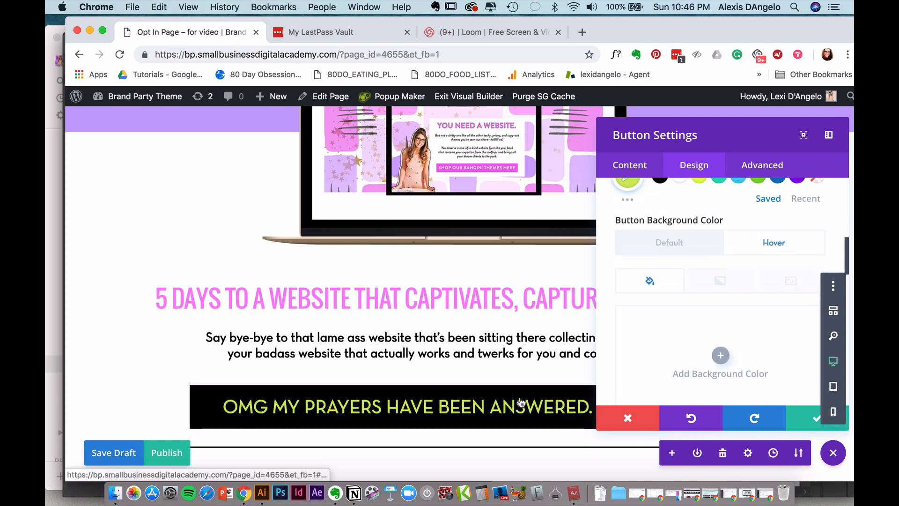
scroll(682, 271, up, 1)
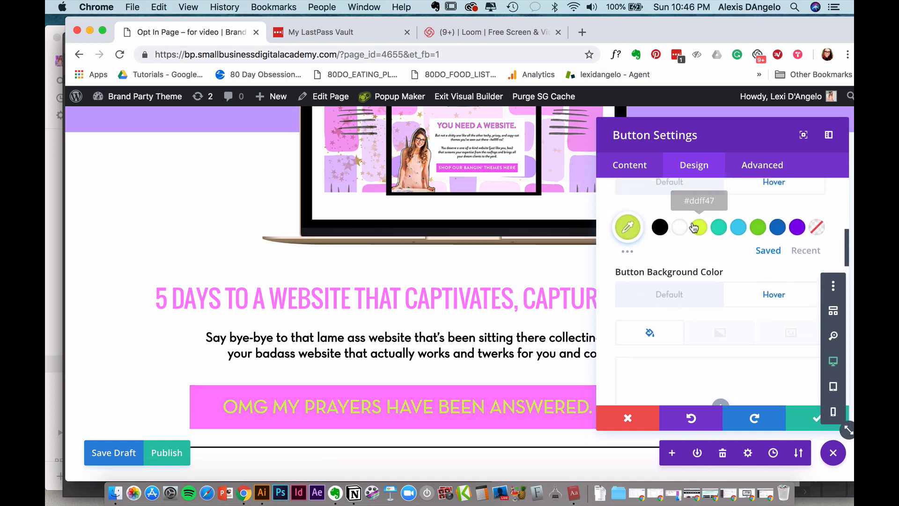
click(679, 228)
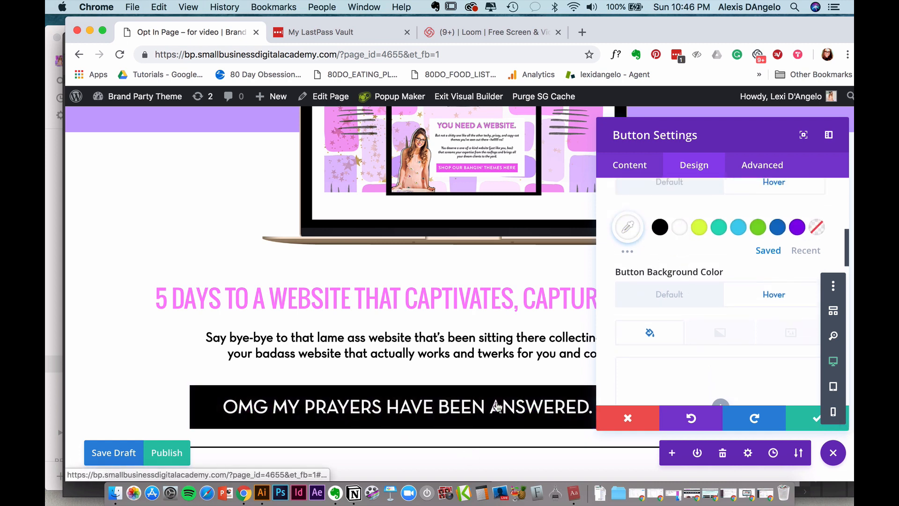
click(801, 419)
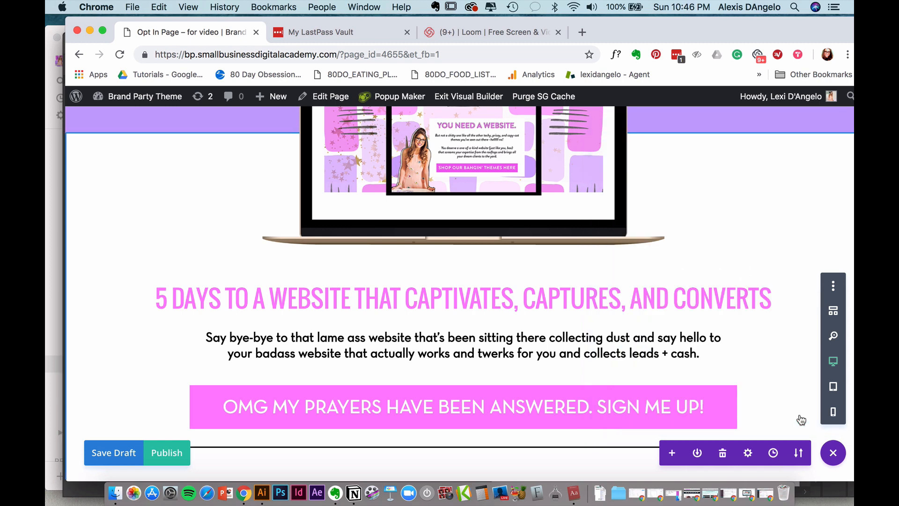
Copy the hex code C7A4FF of the lavender swatch from the brand board in Illustrator and return to Chrome.
scroll(592, 401, down, 6)
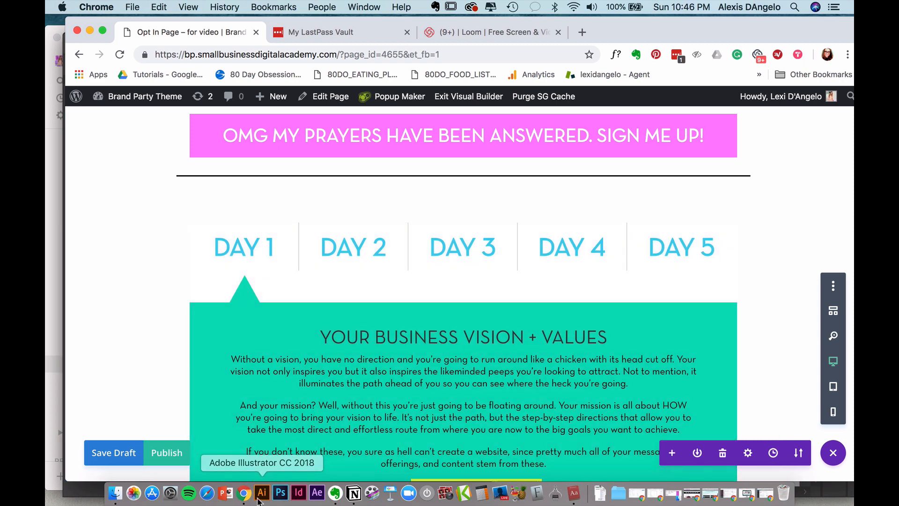
click(260, 497)
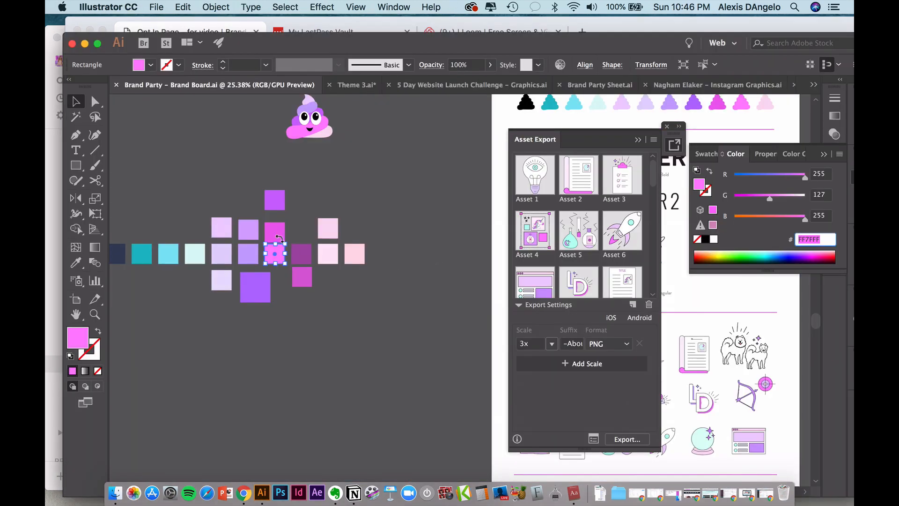
click(248, 253)
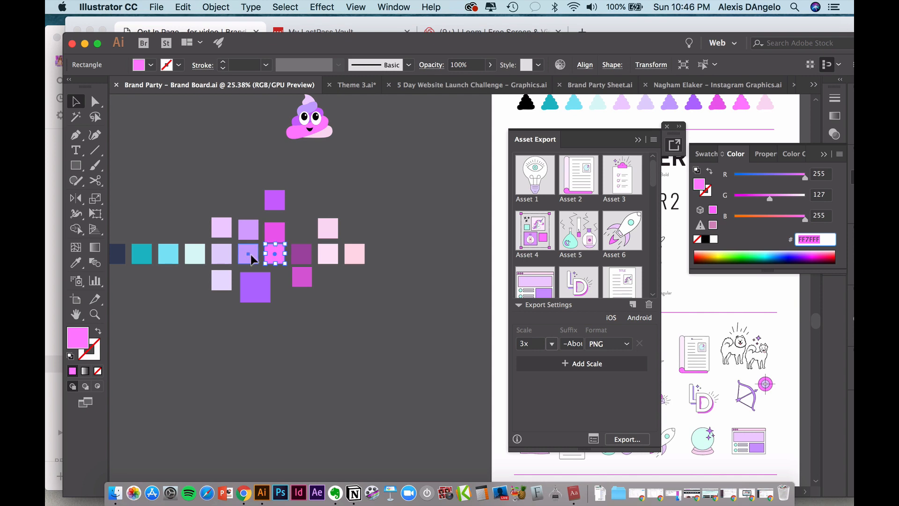
click(818, 240)
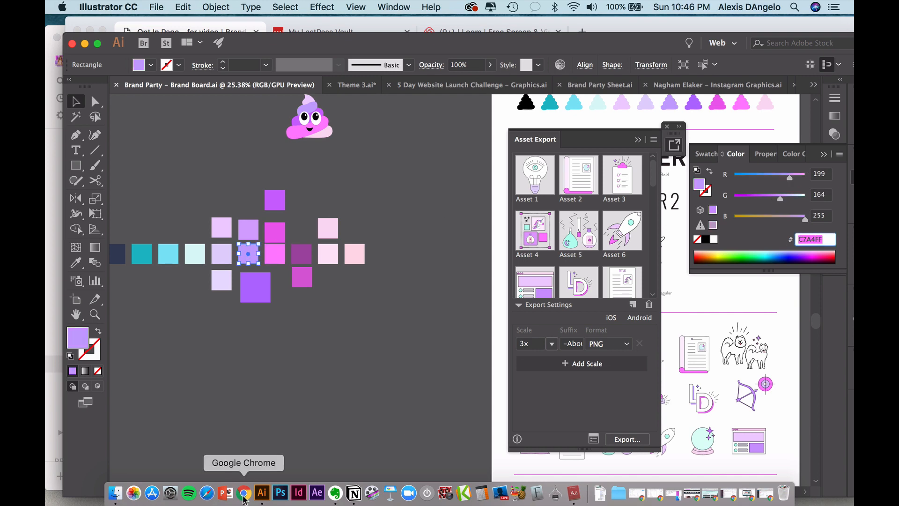
click(244, 492)
Set the Tab Text Color of the Day 1 to Day 5 tabs module to #c7a4ff and save it.
click(225, 213)
click(694, 165)
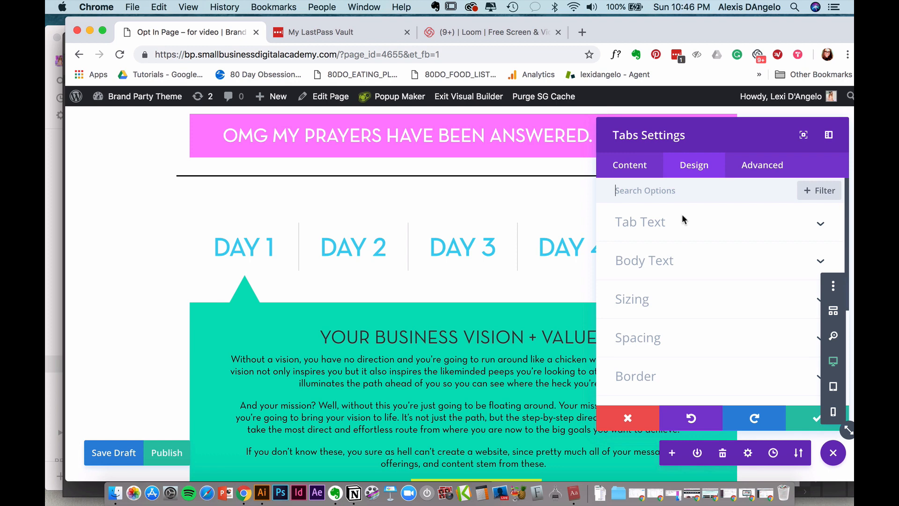
click(658, 227)
scroll(654, 299, down, 10)
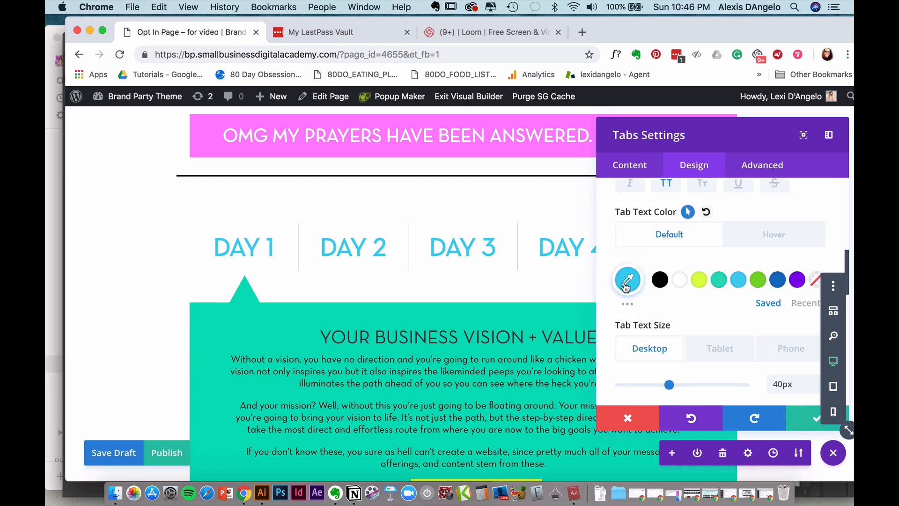
click(628, 280)
click(633, 283)
text(#c7a4ff)
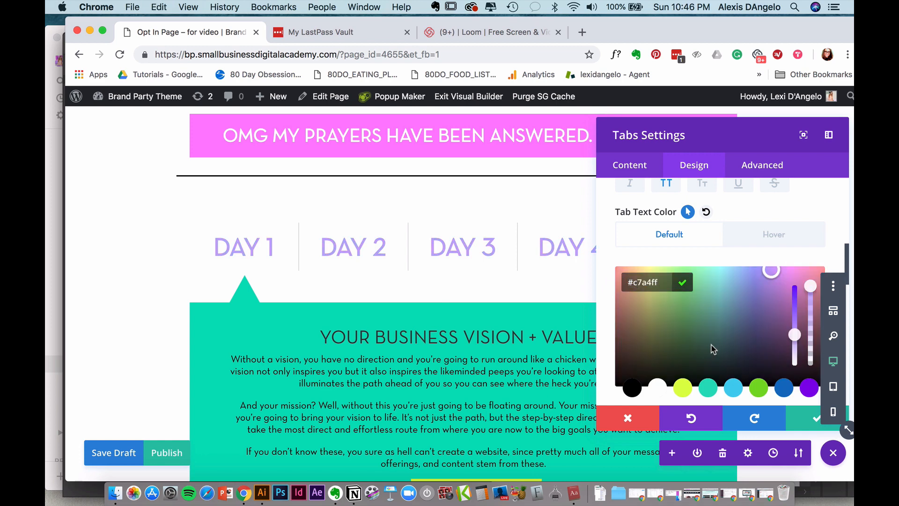
click(806, 420)
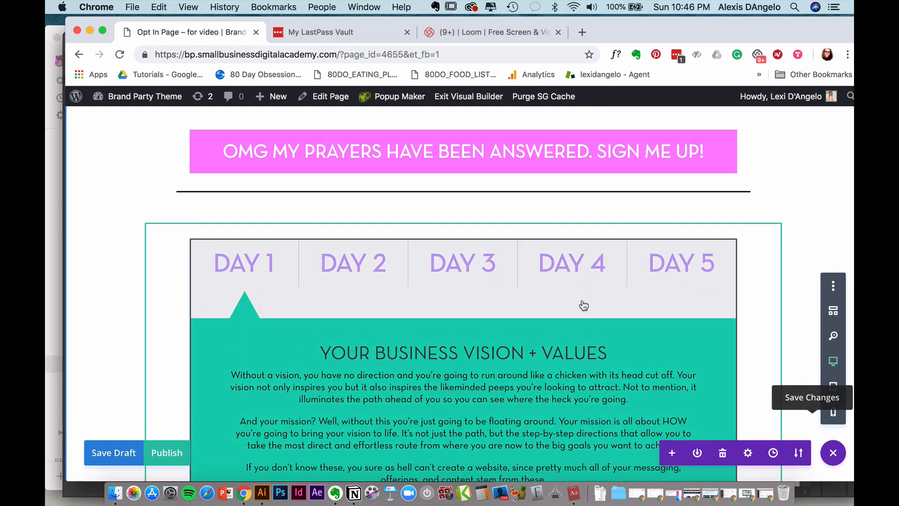
Copy the hex code FEE6F6 of the pale pink swatch from the brand board in Illustrator and return to Chrome.
scroll(584, 305, down, 1)
scroll(584, 306, down, 1)
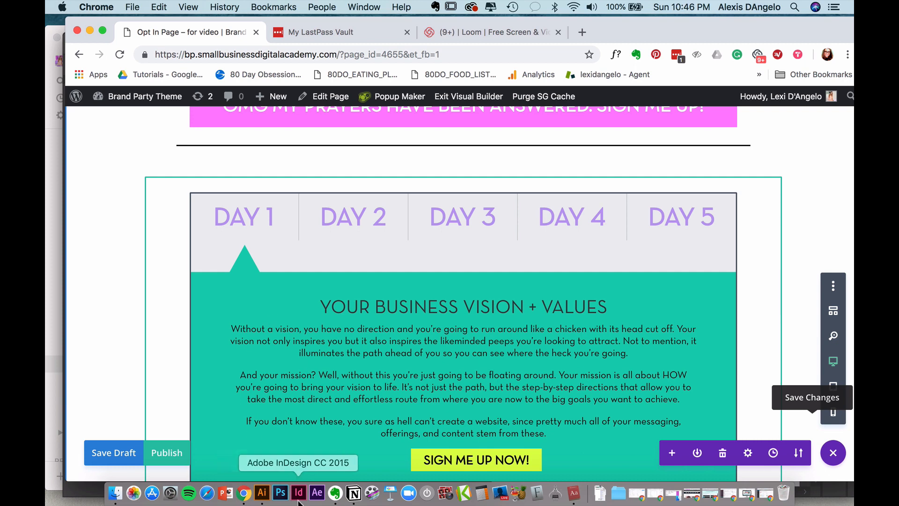
click(261, 493)
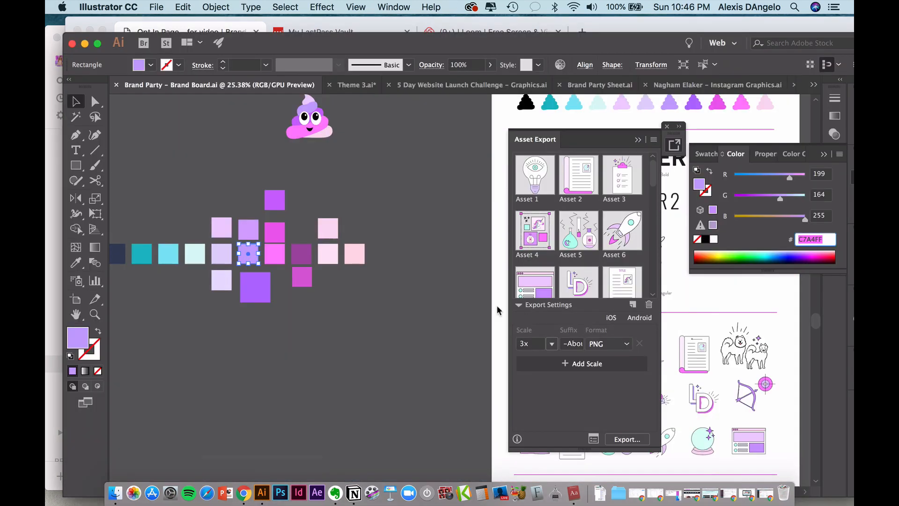
click(329, 255)
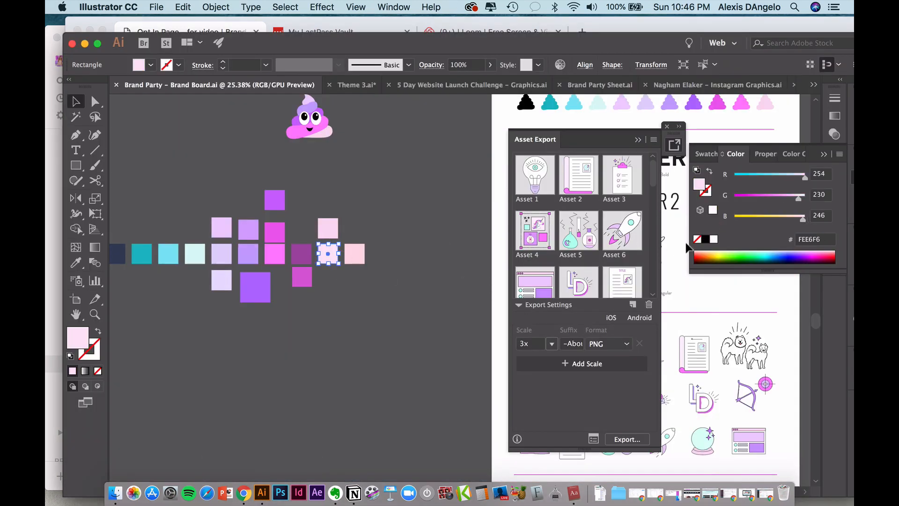
click(815, 244)
key(super+c)
click(244, 493)
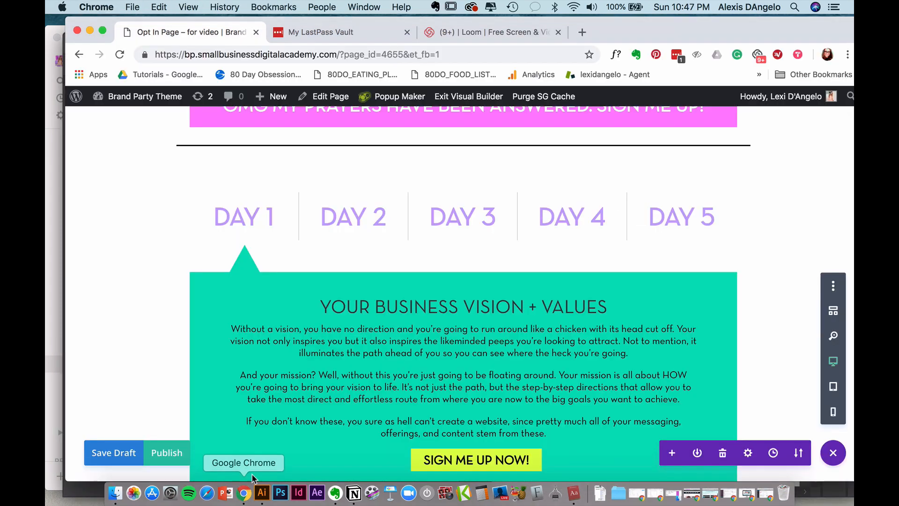
Set the background colour of the Day 1 to Day 5 tabs module to #fee6f6 and save it.
mouse_move(216, 296)
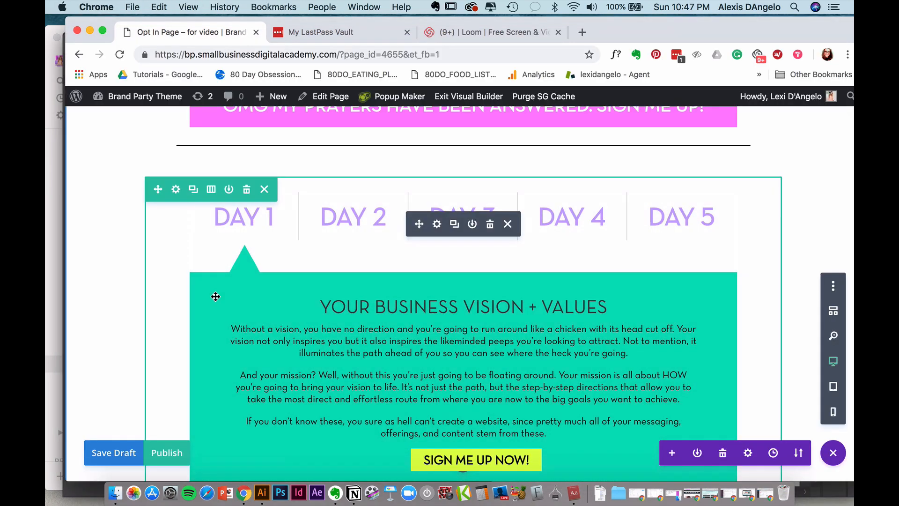
click(438, 224)
scroll(661, 302, down, 5)
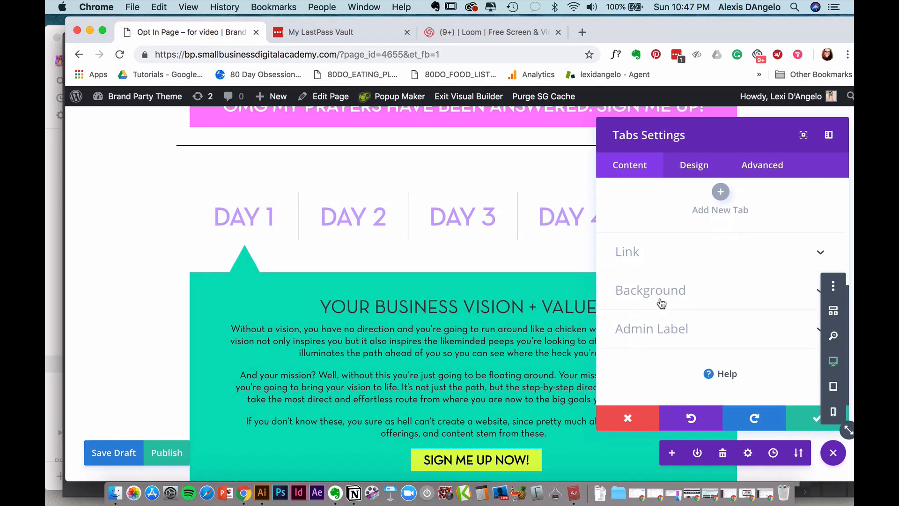
click(662, 302)
scroll(662, 298, up, 3)
scroll(661, 299, down, 6)
click(655, 280)
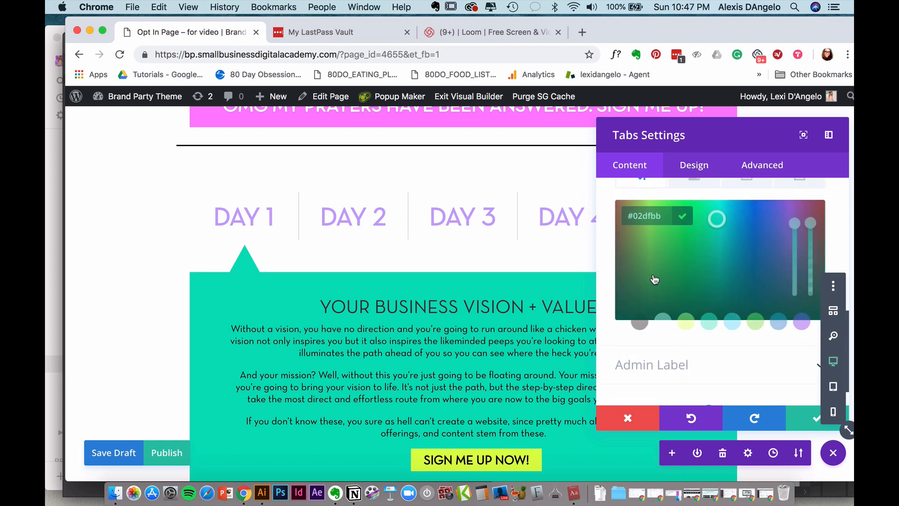
text(#fee6f6)
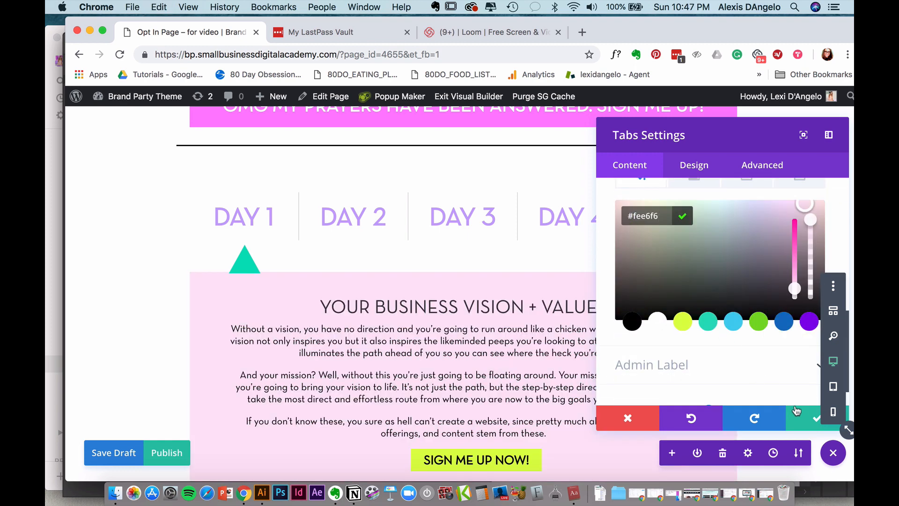
click(796, 411)
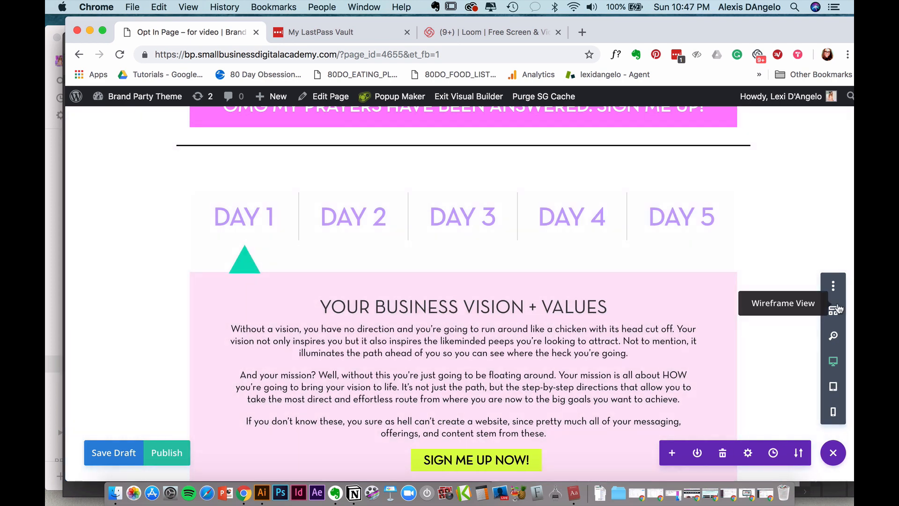
In wireframe view, replace the arrow colour hex in the "Change Your Tab Arrow Color Here" code module with FEE6F6 and save it.
click(834, 312)
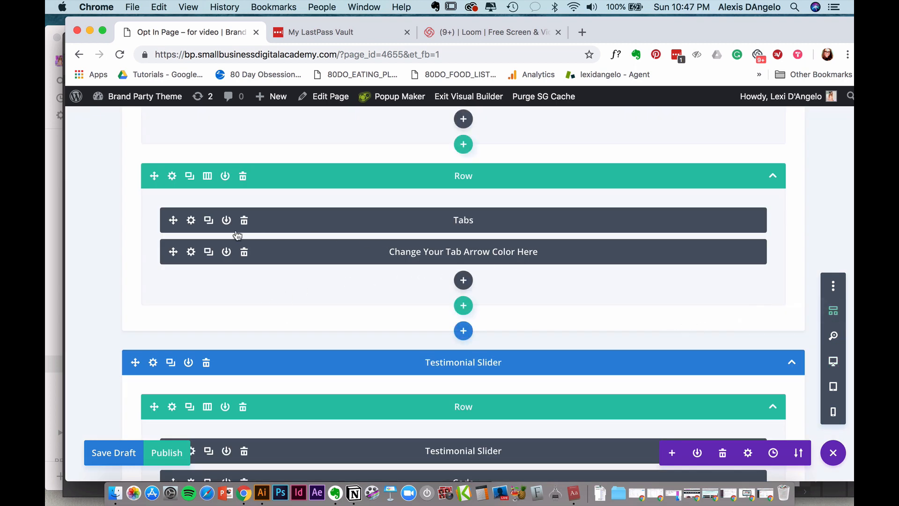
click(192, 252)
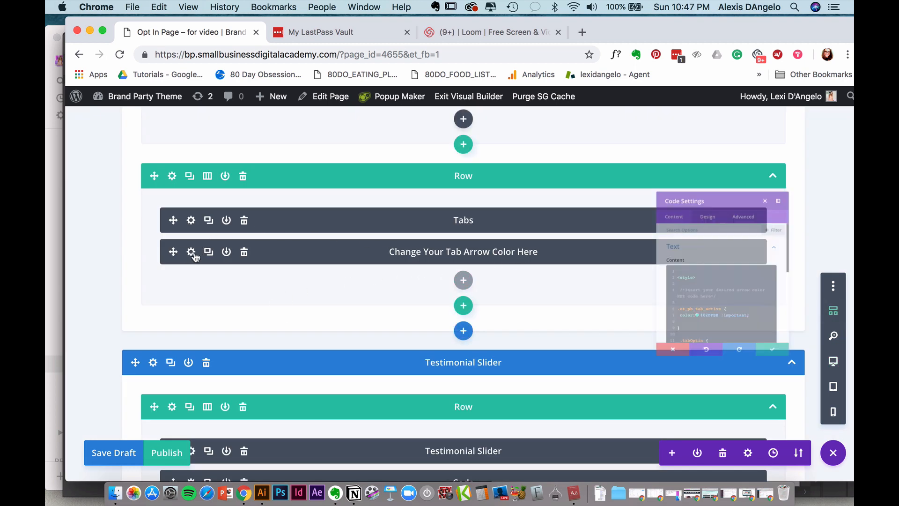
double_click(693, 352)
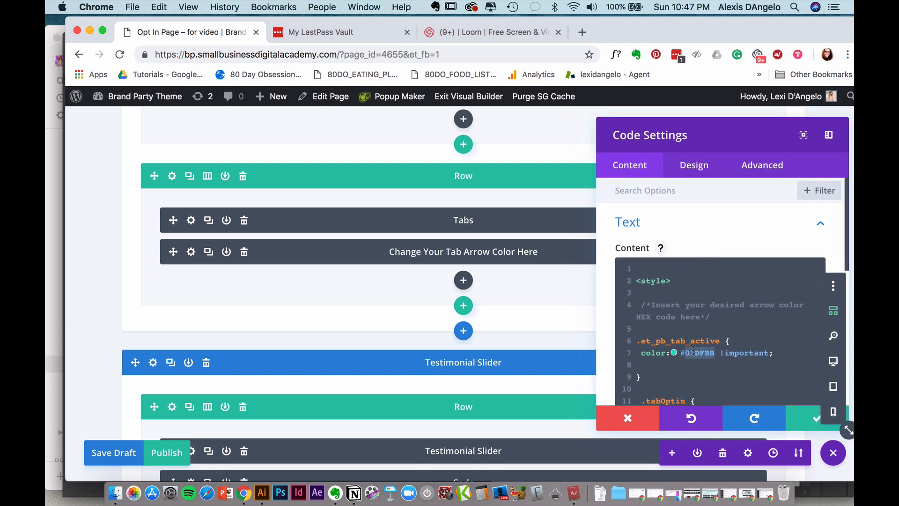
key(super+v)
click(802, 420)
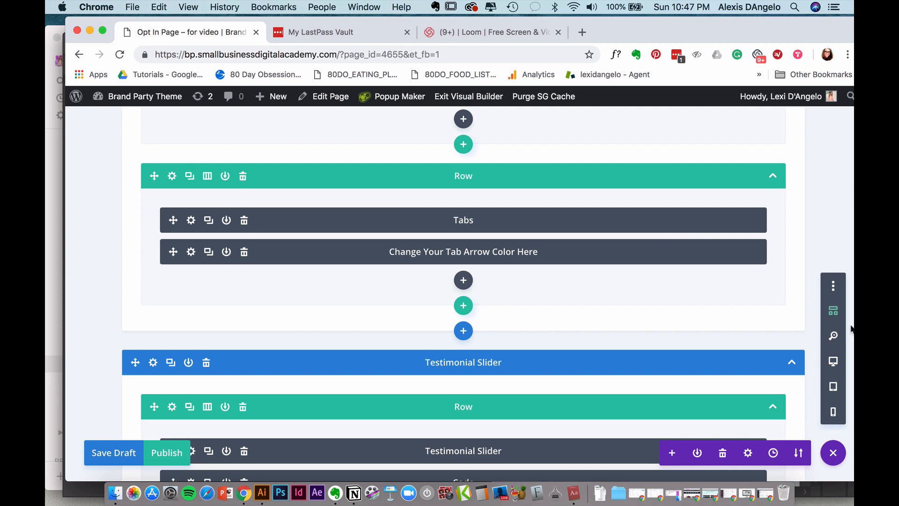
Switch from wireframe back to desktop view and examine the recoloured Day 1 to Day 5 tabs and their arrow.
click(833, 361)
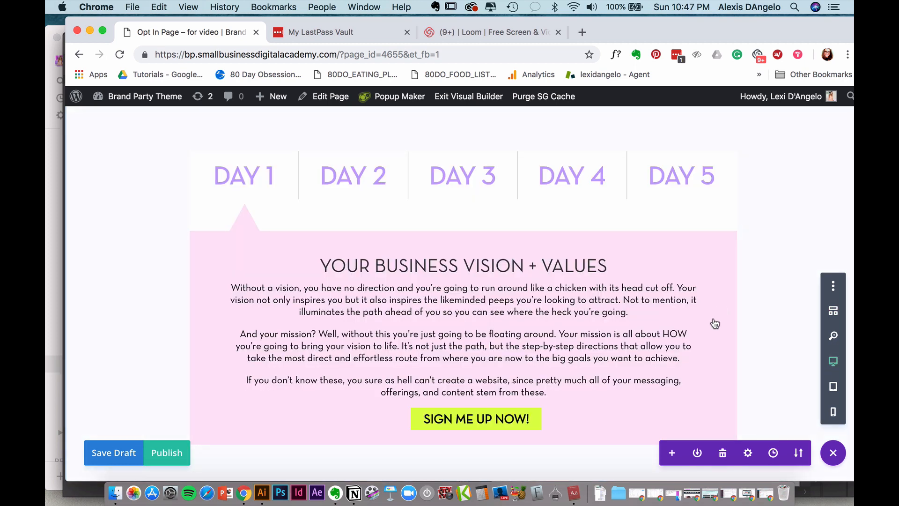
scroll(632, 367, down, 5)
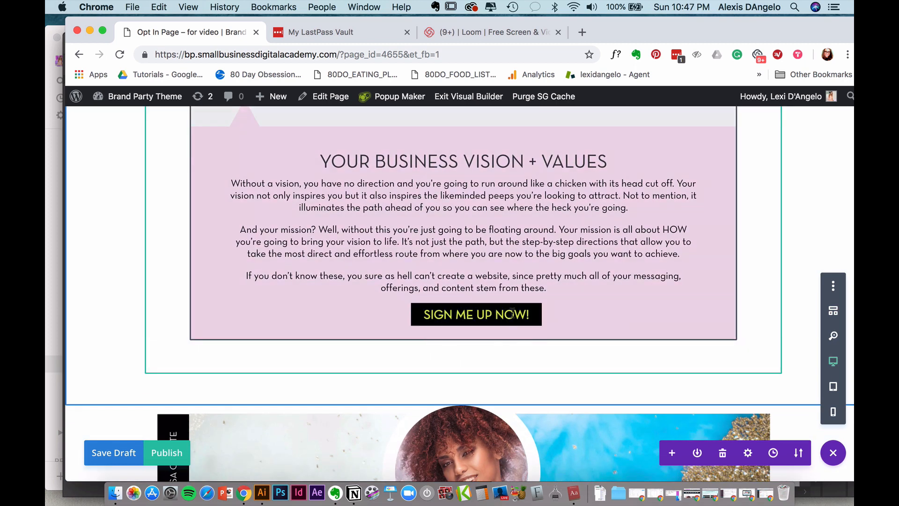
scroll(611, 348, down, 3)
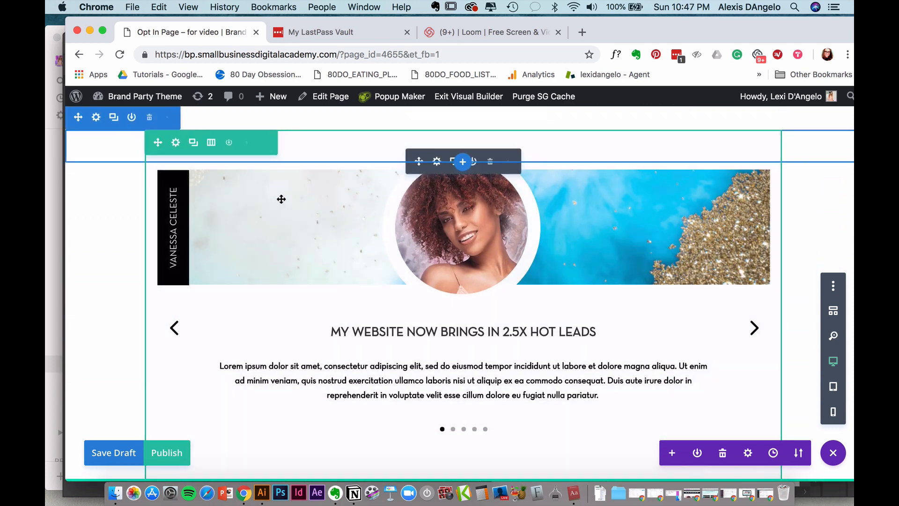
Replace the testimonial slider's background image with the purple marble picture cropped_optin_sml-2-1.jpg from the media library and save it.
click(437, 161)
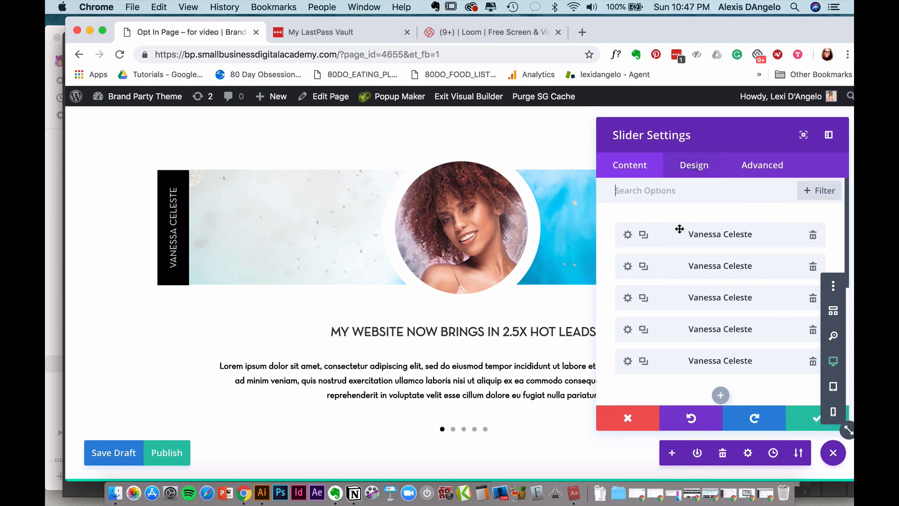
scroll(679, 228, down, 5)
click(670, 291)
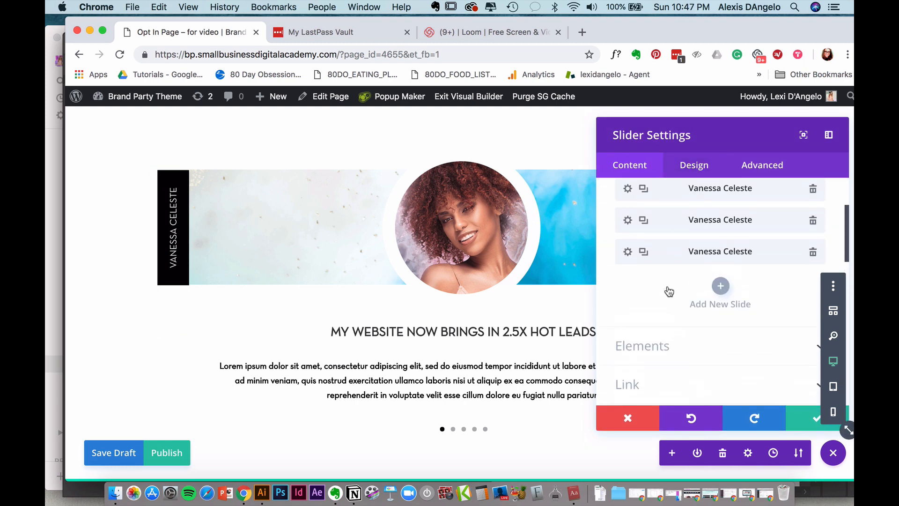
scroll(683, 288, down, 3)
click(697, 285)
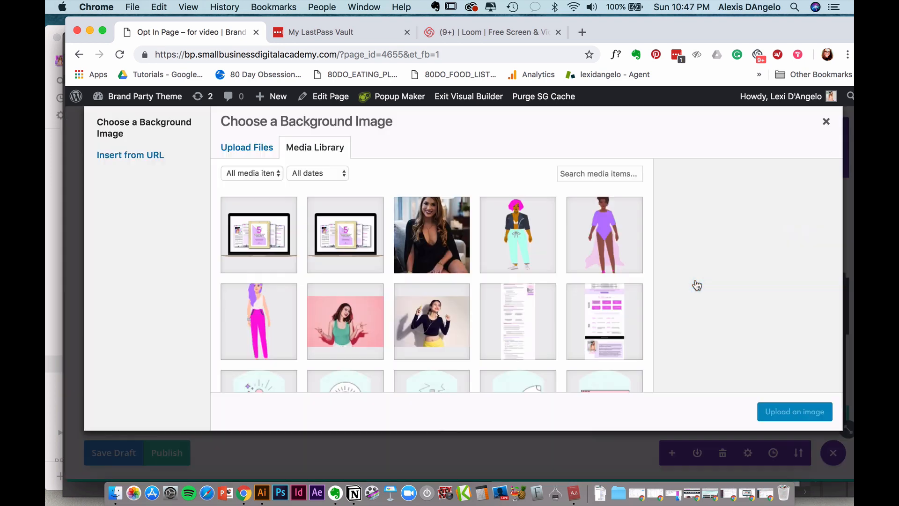
scroll(457, 276, down, 10)
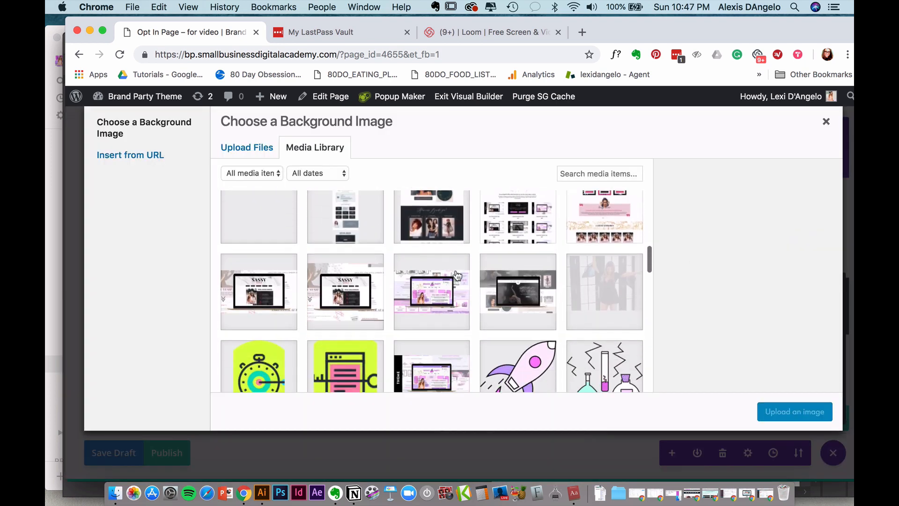
scroll(457, 275, down, 15)
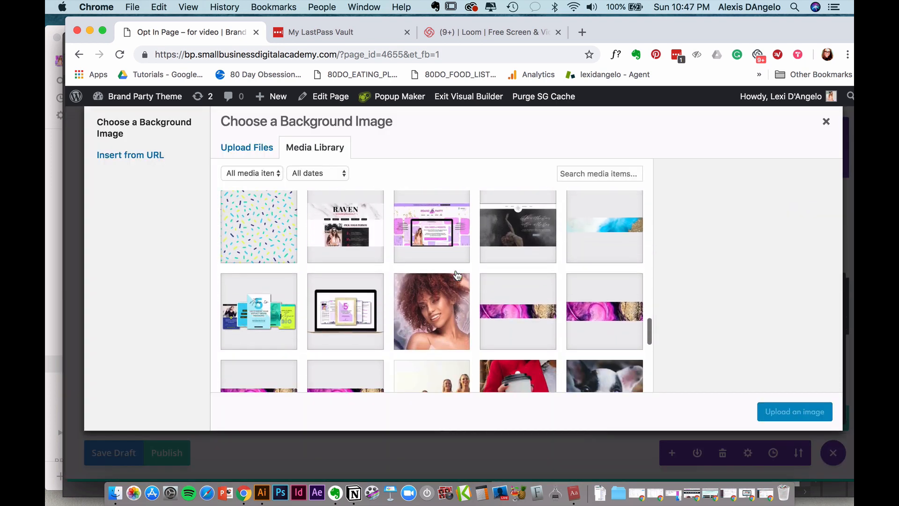
click(512, 273)
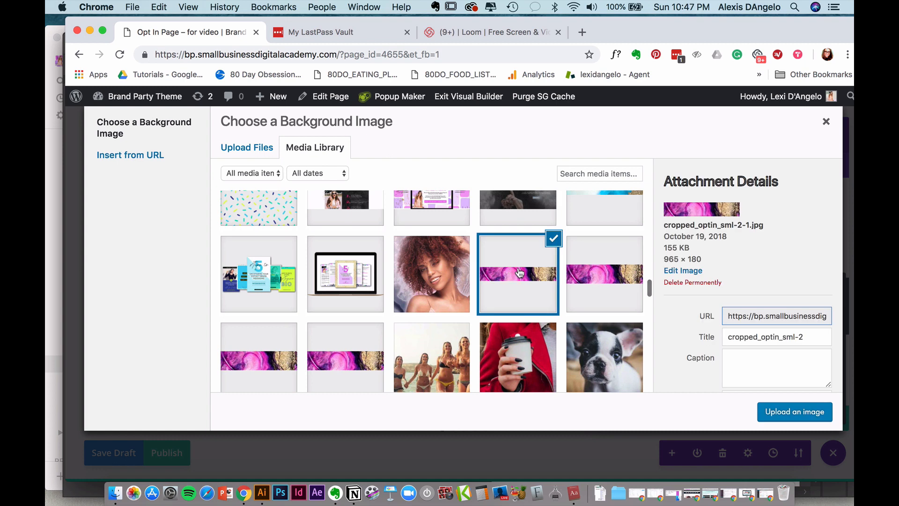
click(770, 412)
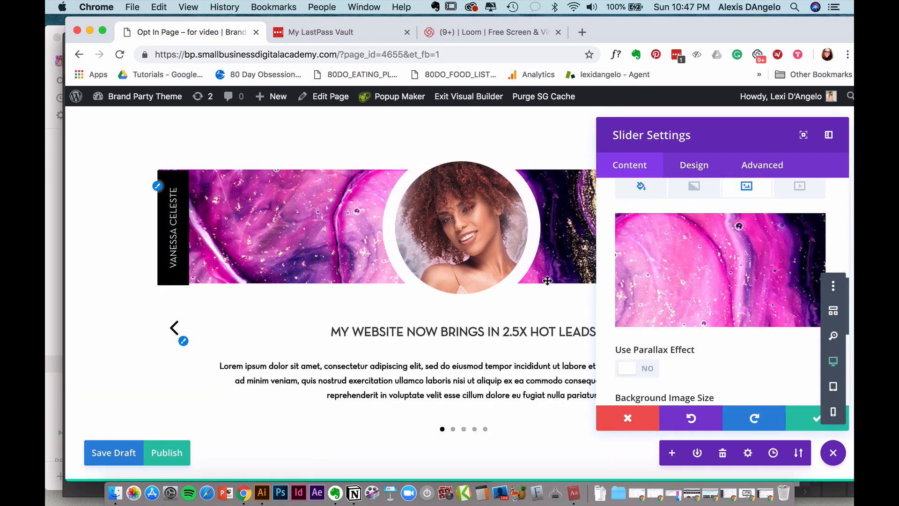
click(798, 423)
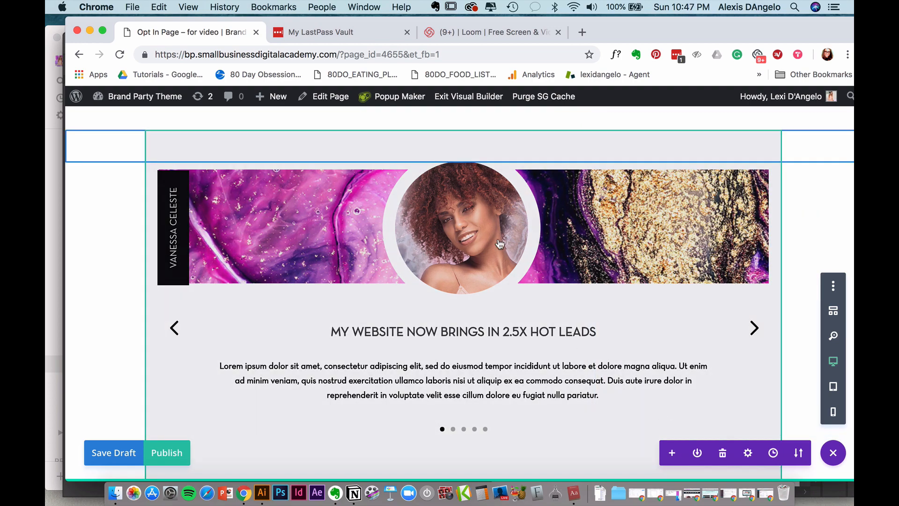
Set the background colour of the teal founder section below the testimonial slider to white (#ffffff) and save it.
scroll(396, 397, down, 3)
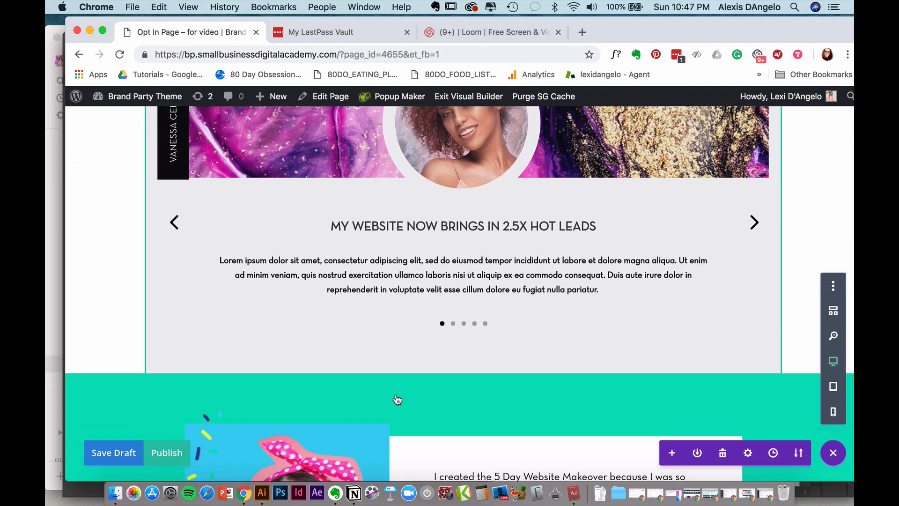
scroll(396, 400, up, 2)
scroll(396, 400, down, 5)
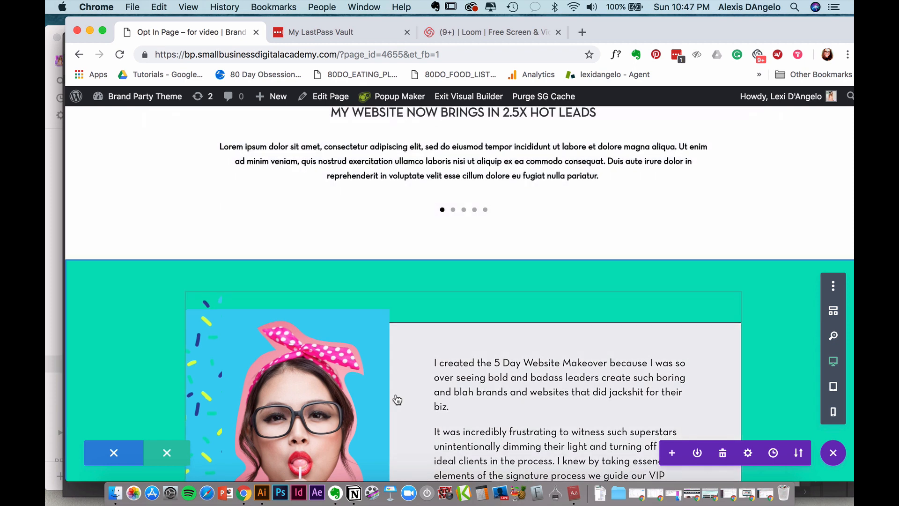
scroll(346, 372, down, 1)
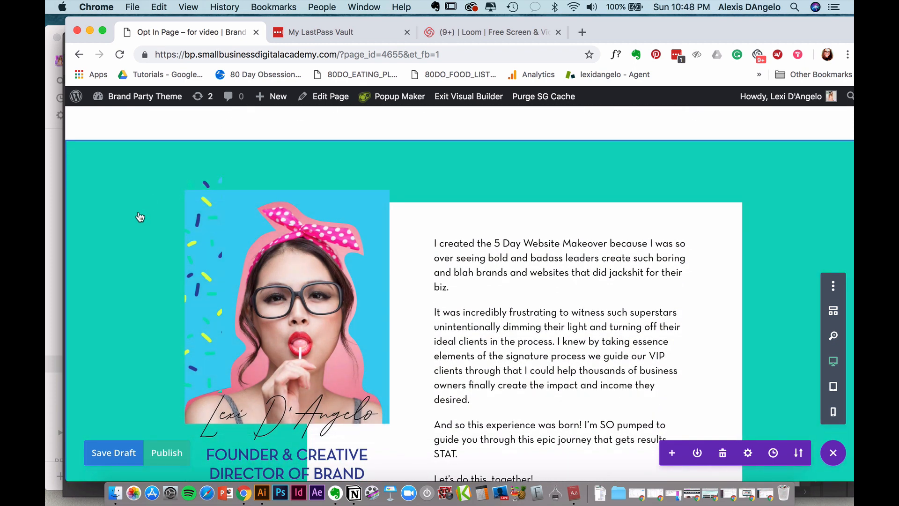
scroll(140, 217, down, 5)
scroll(140, 217, up, 6)
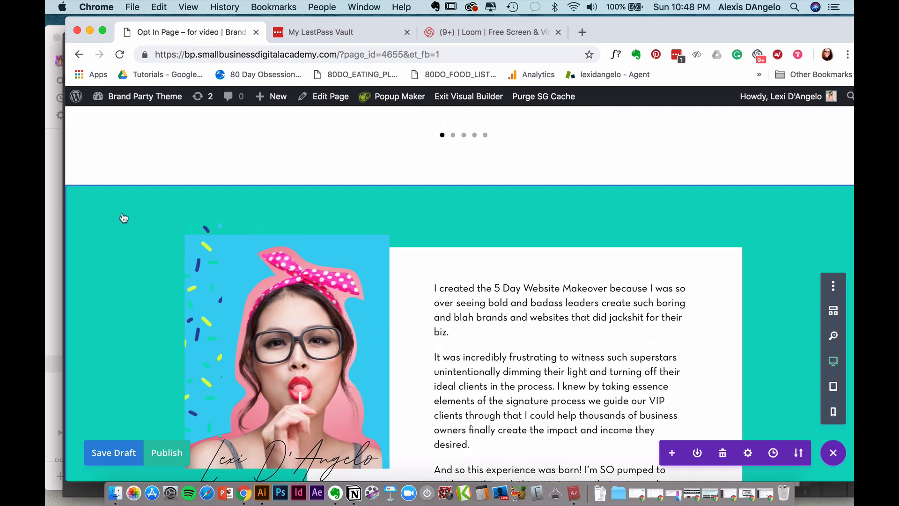
mouse_move(122, 214)
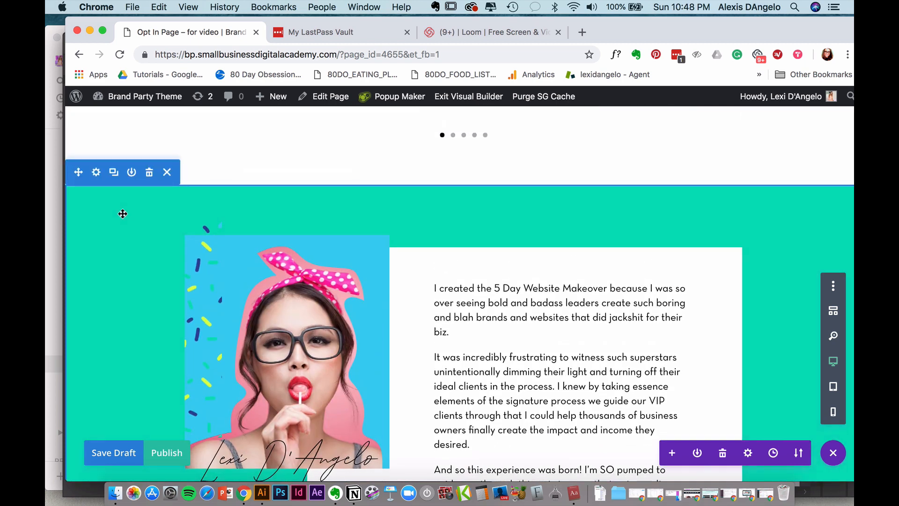
click(96, 172)
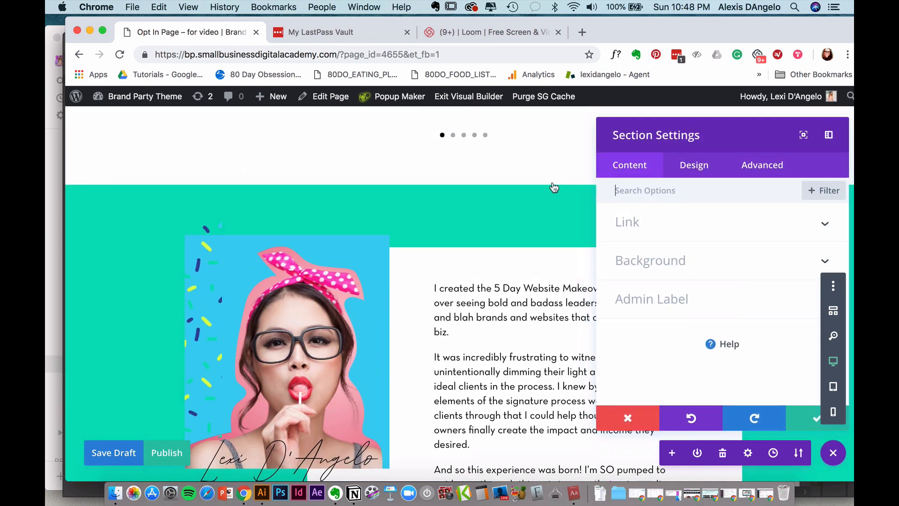
click(668, 259)
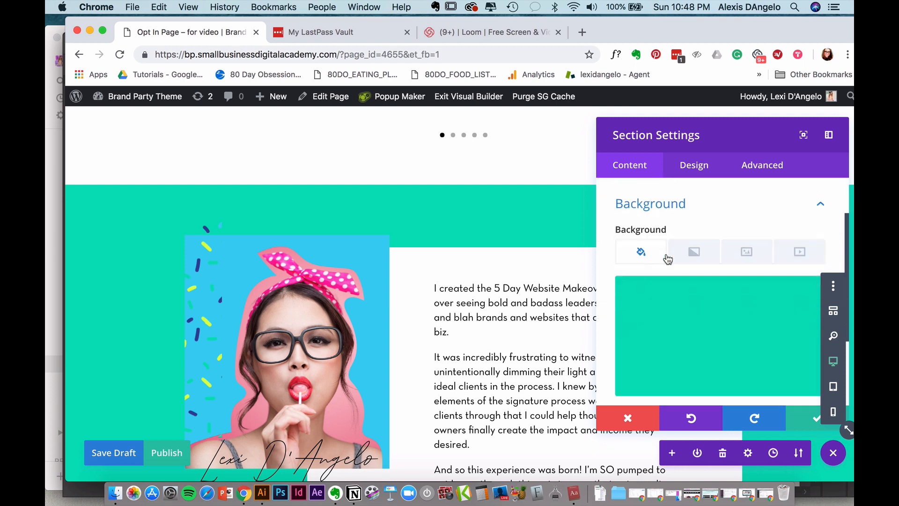
click(658, 327)
click(658, 390)
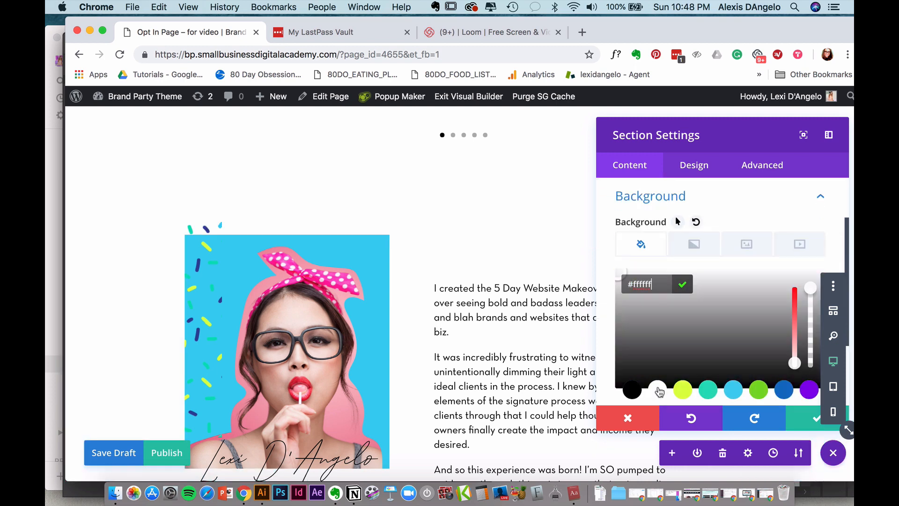
click(801, 421)
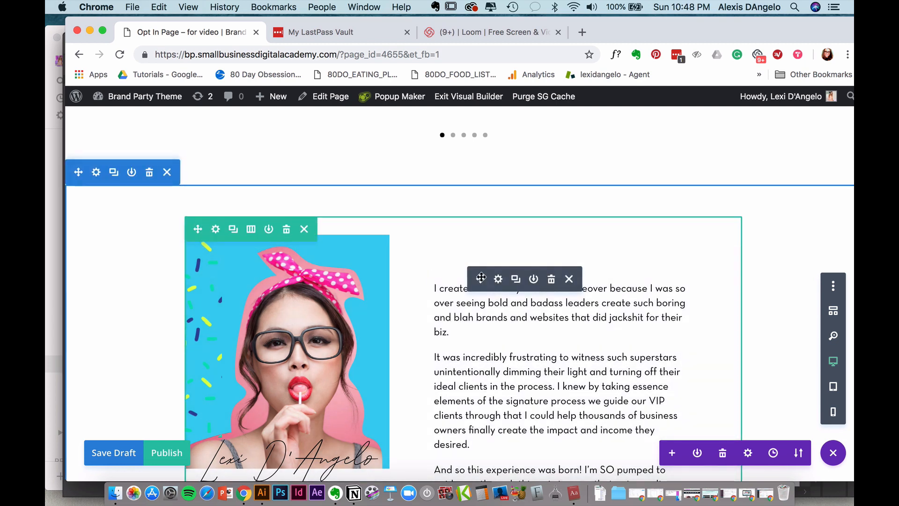
Set the background colour of the founder section's text module to #fee6f6 and save it.
click(498, 280)
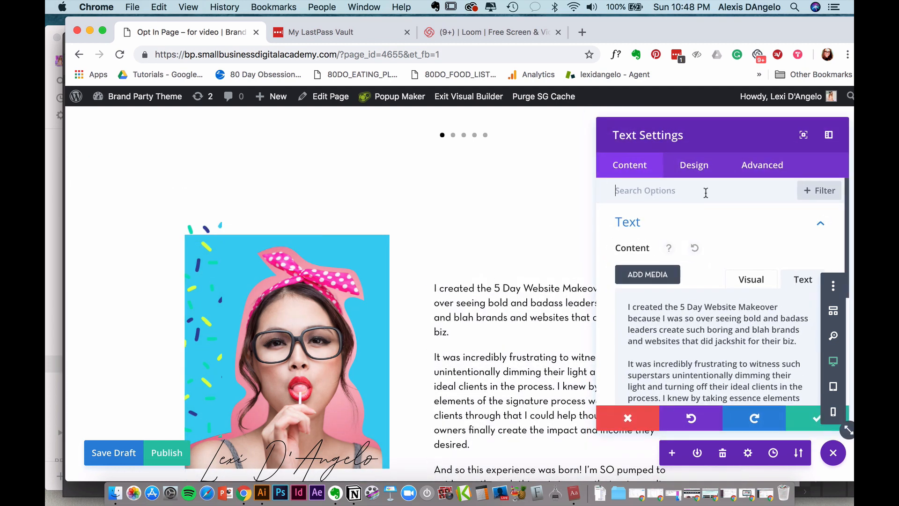
scroll(706, 253, down, 5)
scroll(707, 253, down, 3)
click(676, 289)
scroll(702, 262, down, 4)
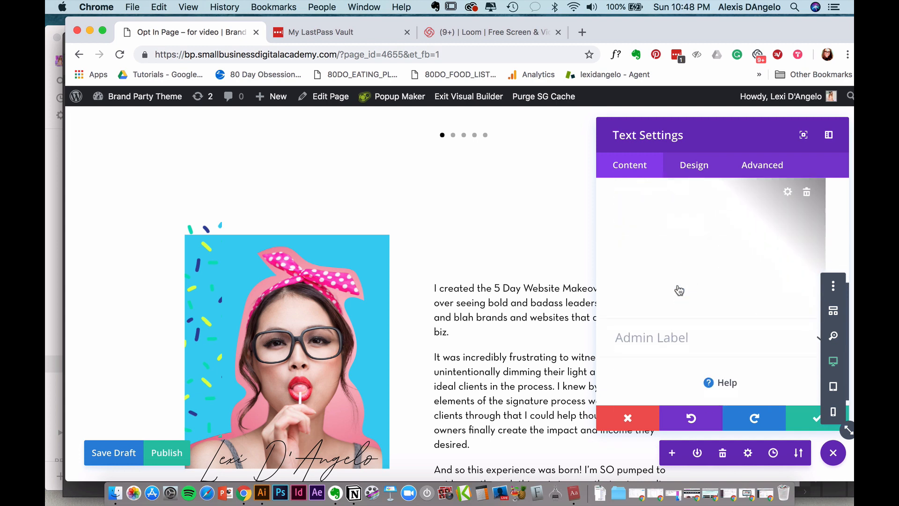
click(702, 263)
text(#fee6f6)
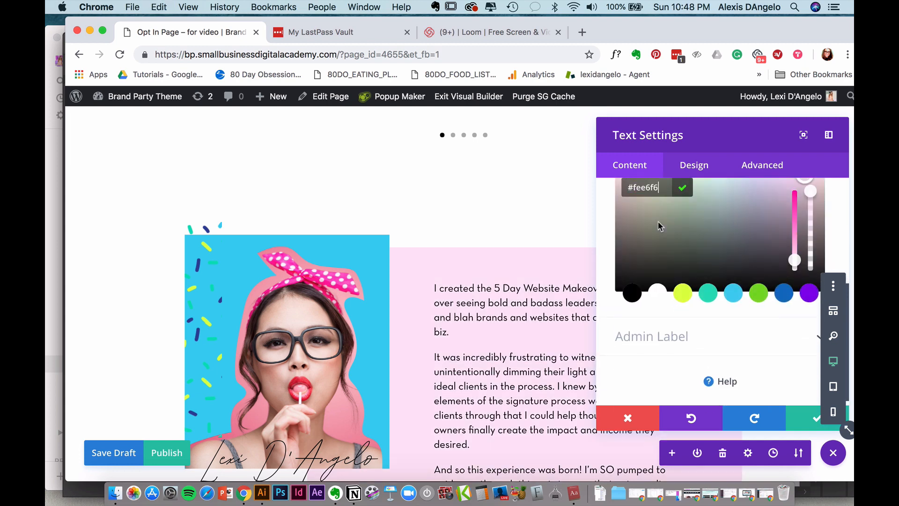
click(796, 419)
Replace the founder portrait with D3S_6999_sml-1.jpg from the media library and save the image module.
scroll(316, 280, down, 3)
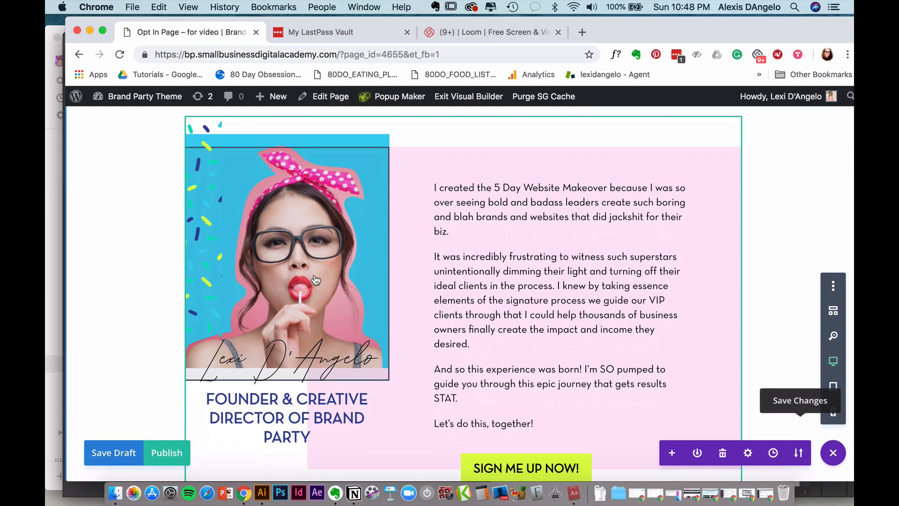
mouse_move(308, 254)
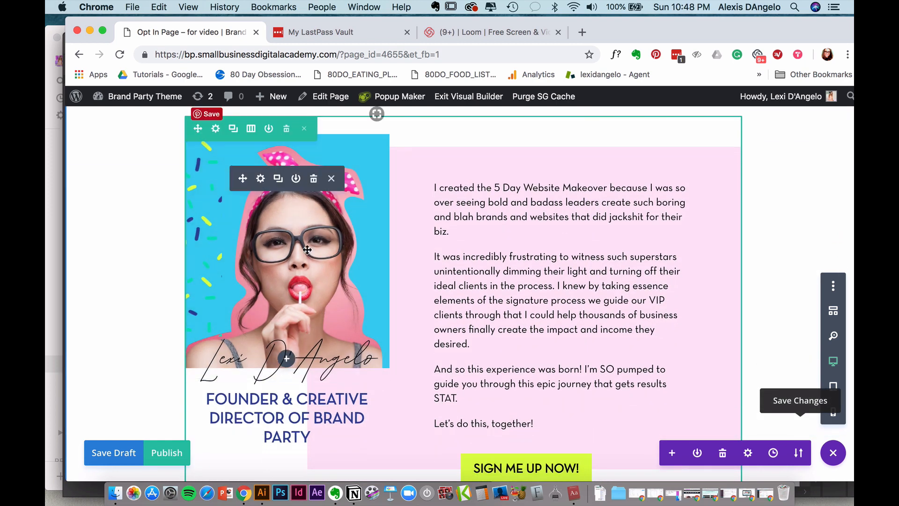
click(261, 178)
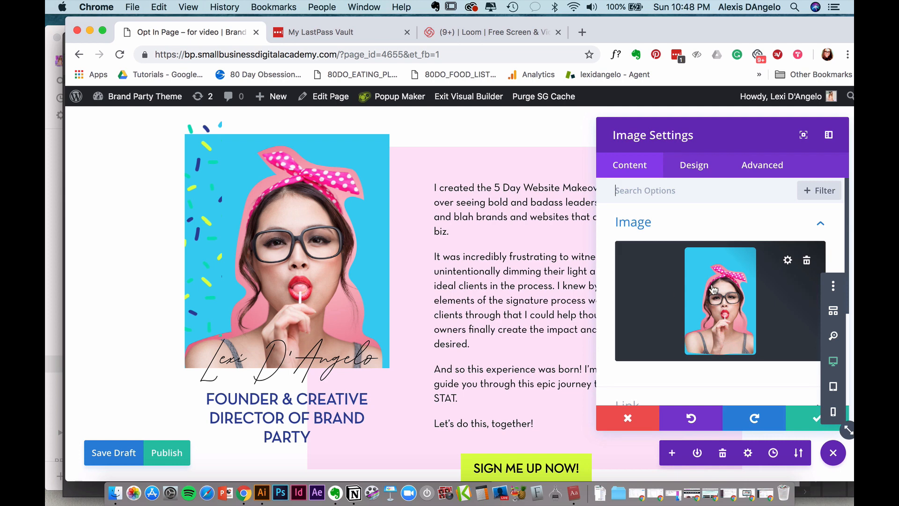
click(713, 289)
click(449, 234)
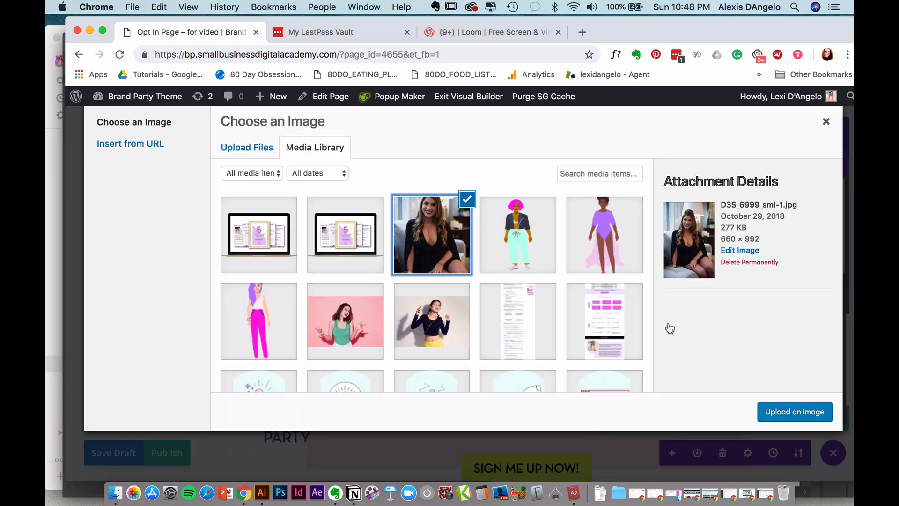
click(791, 414)
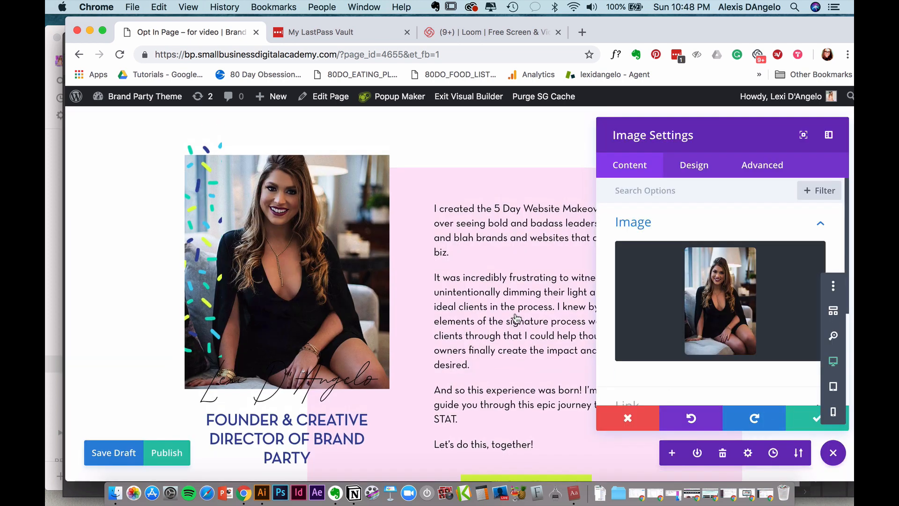
click(800, 423)
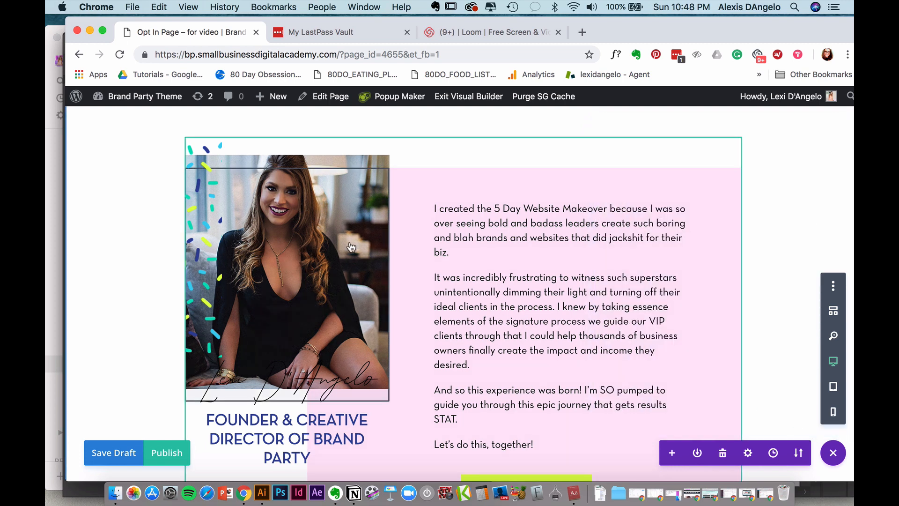
Replace the confetti image overlapping the founder portrait with Confetti-About-Opt-In-About-Page-Theme-Options.png from the media library.
mouse_move(204, 206)
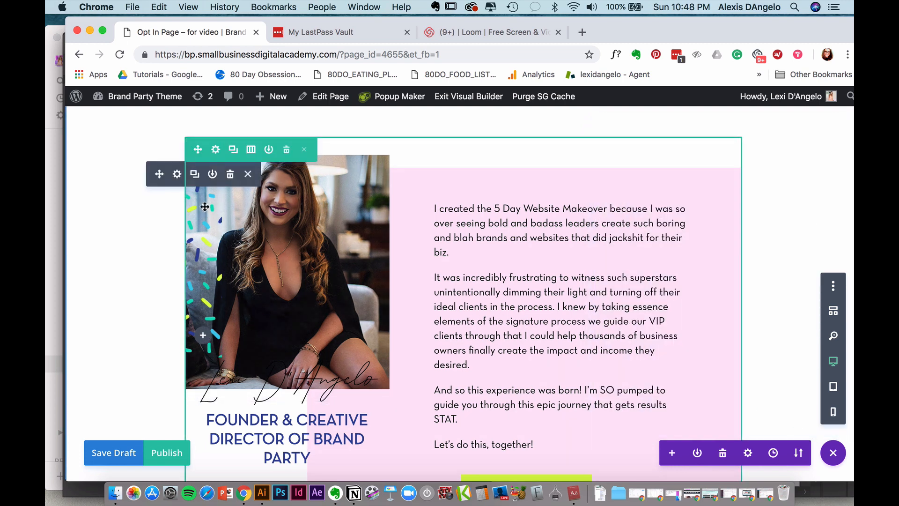
click(177, 175)
click(713, 278)
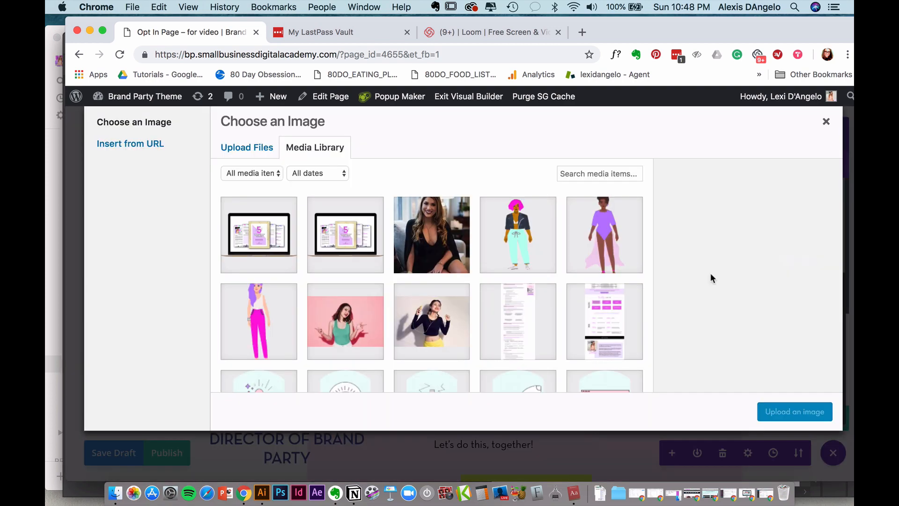
scroll(423, 281, down, 15)
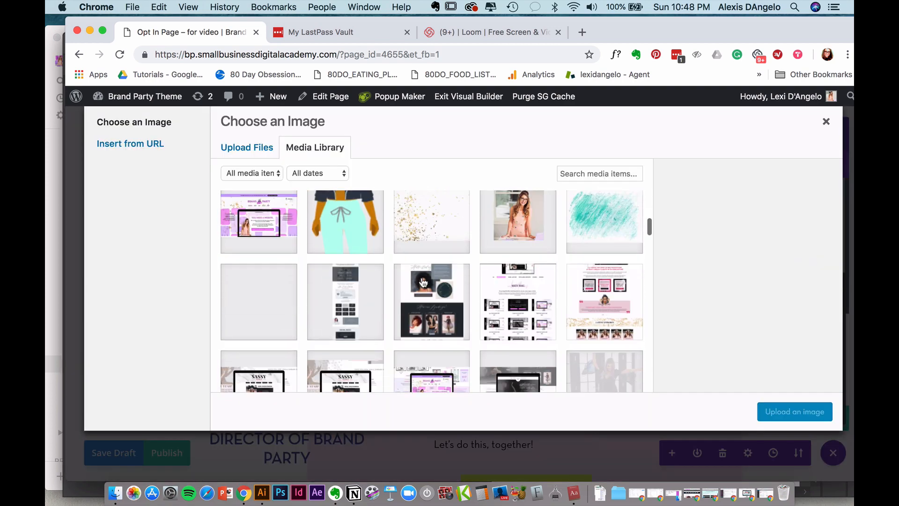
scroll(423, 282, down, 15)
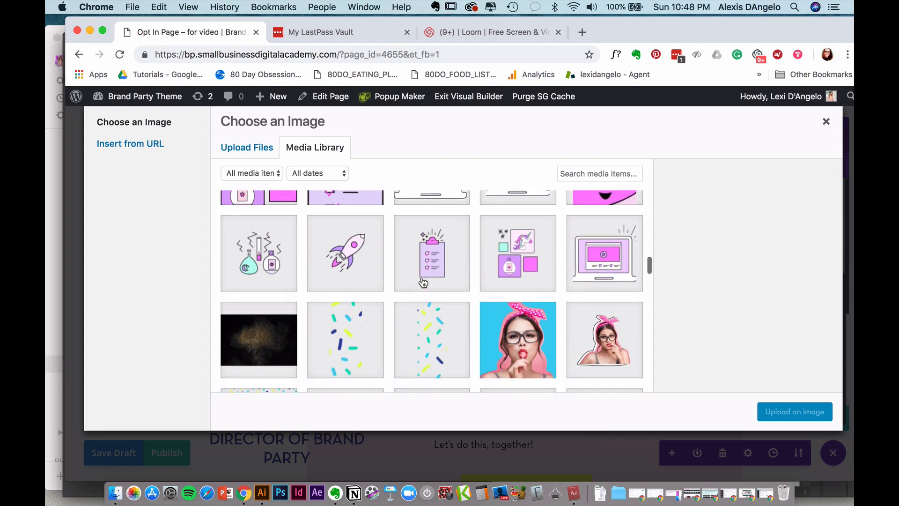
scroll(423, 281, down, 10)
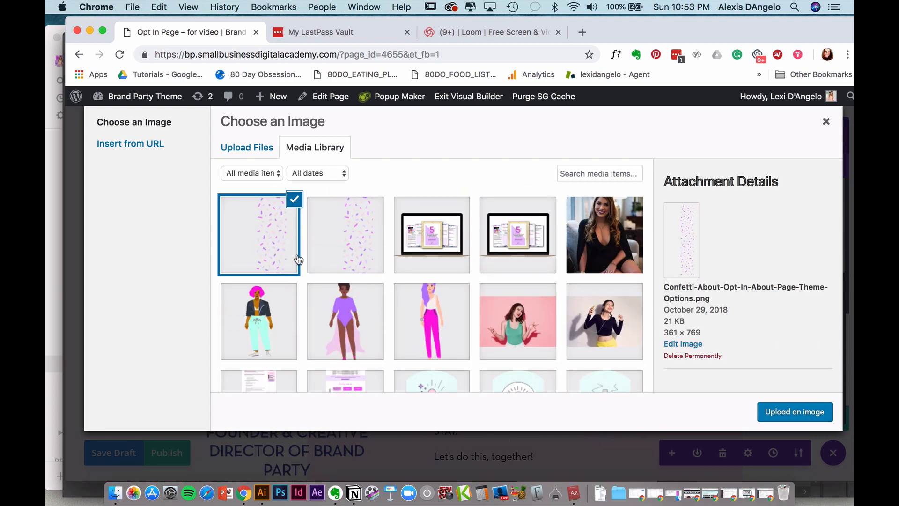
click(777, 408)
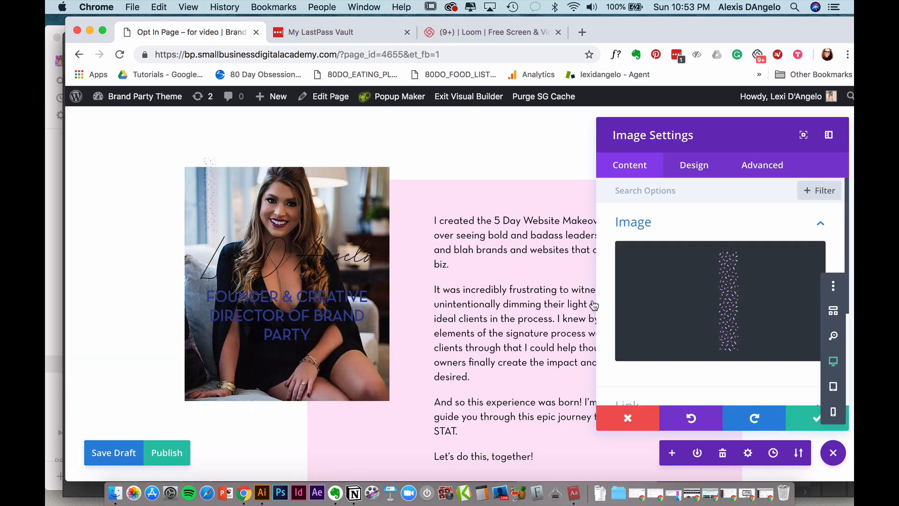
Set the confetti image's width to 50.8%, clear its left module alignment, and save the image module.
click(693, 166)
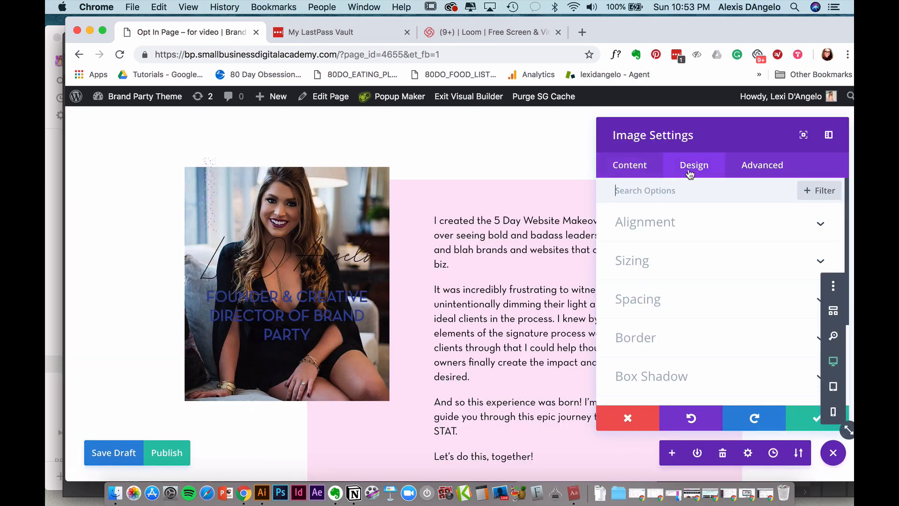
click(652, 301)
scroll(656, 234, up, 3)
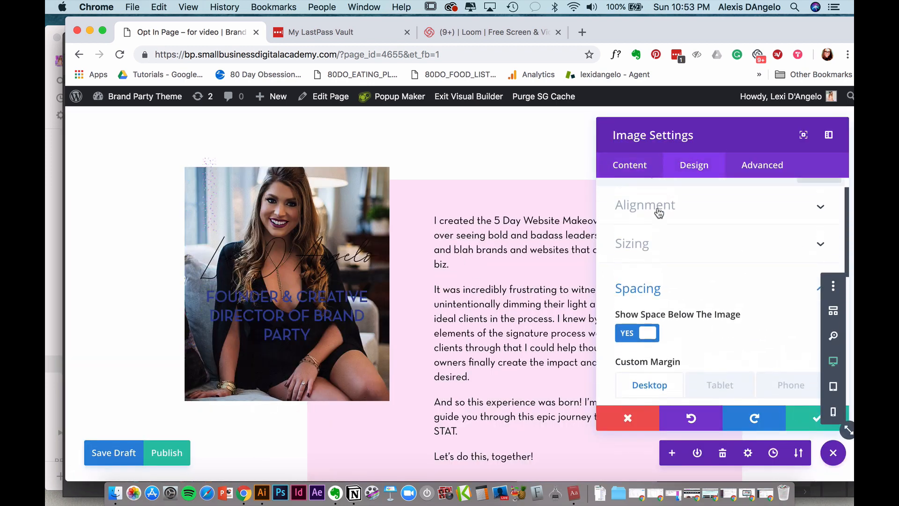
click(658, 262)
drag(649, 289, 672, 292)
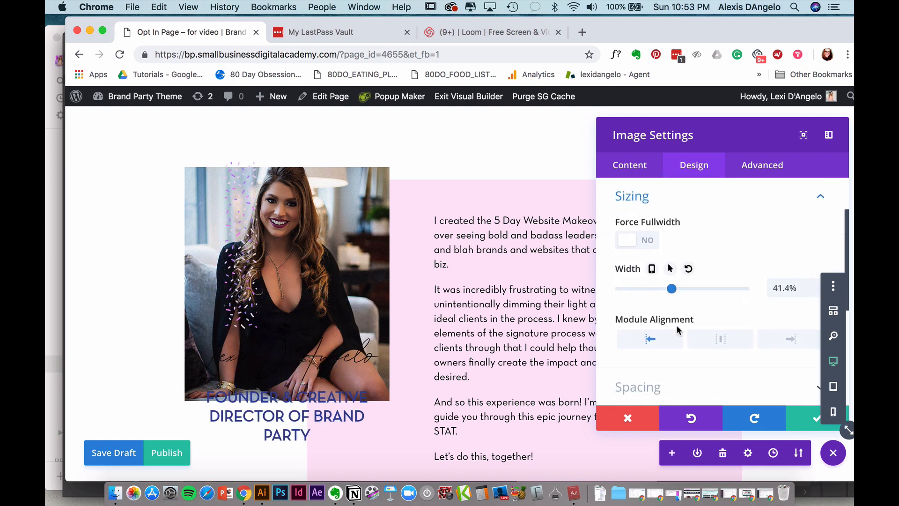
click(771, 344)
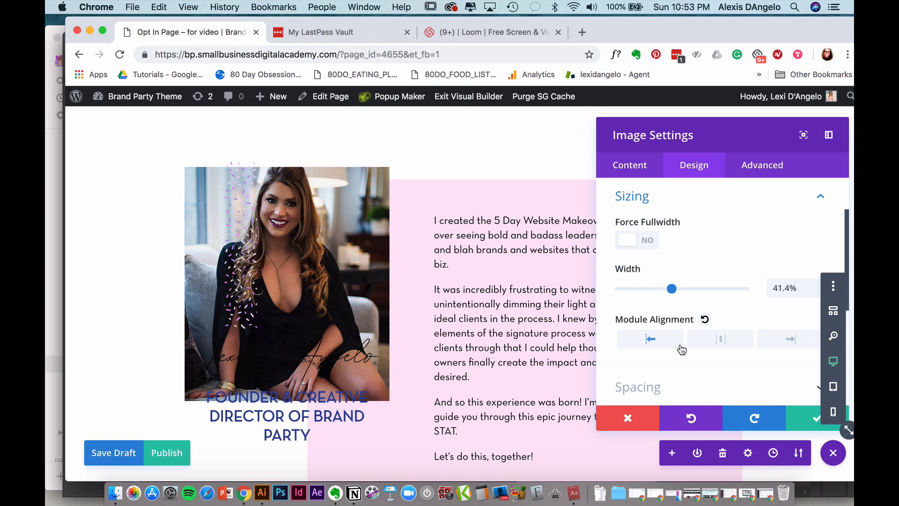
click(680, 346)
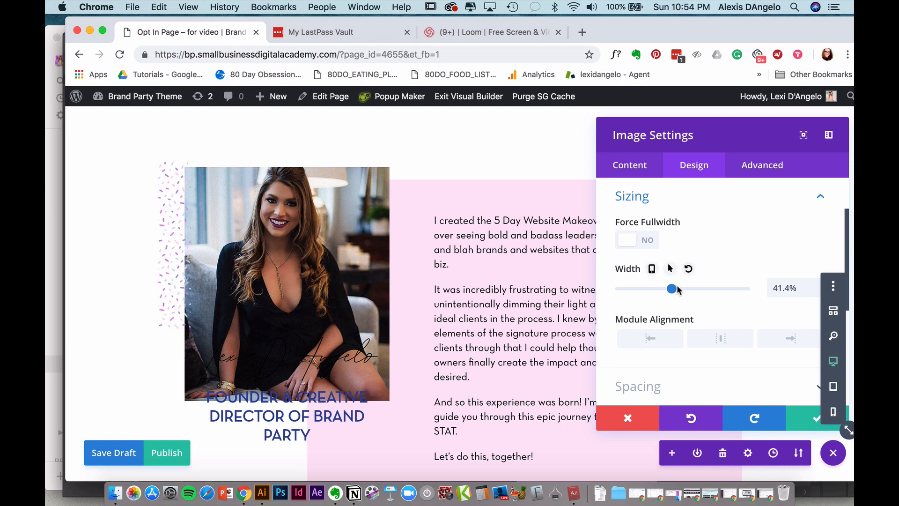
drag(672, 289, 683, 290)
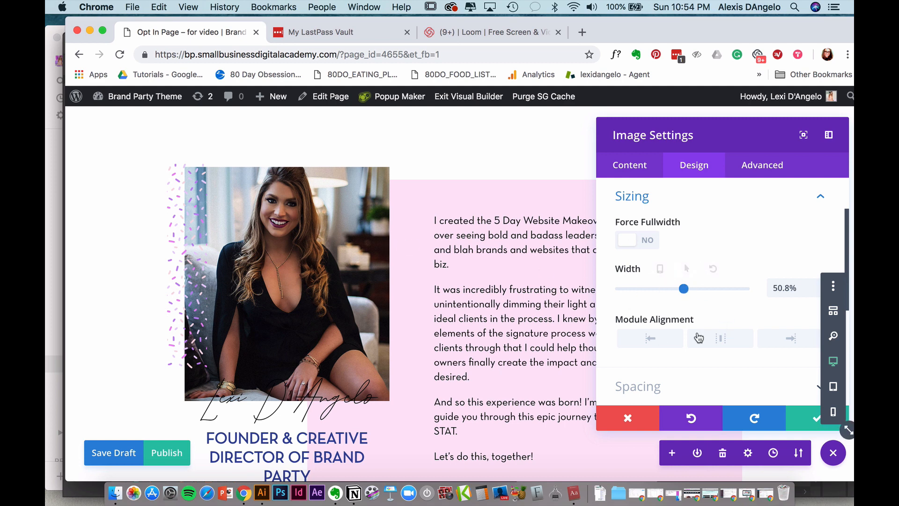
click(805, 423)
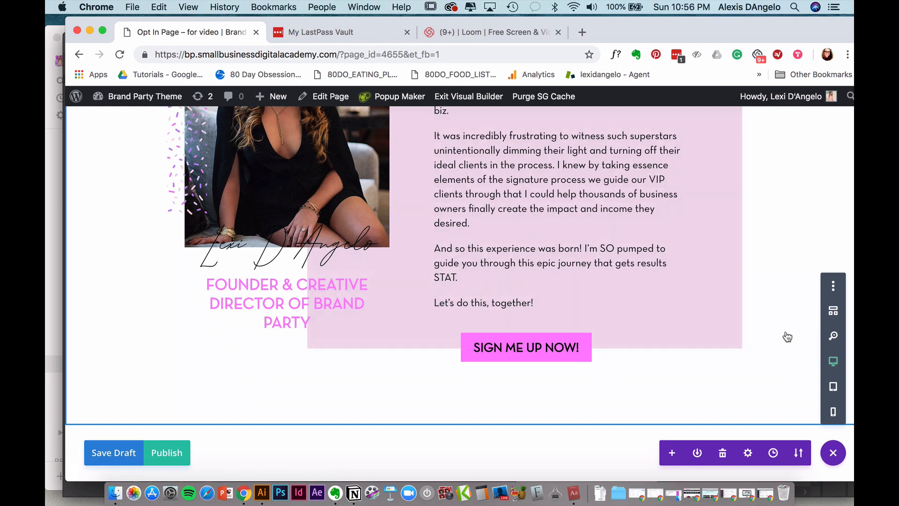
Publish the customized opt-in page and exit the Visual Builder to its live version.
scroll(795, 381, up, 1)
scroll(796, 379, up, 15)
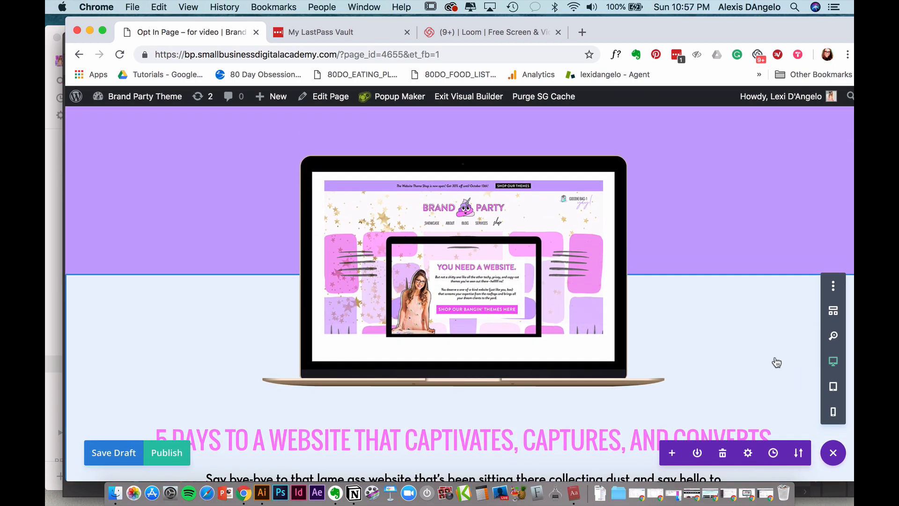
click(165, 452)
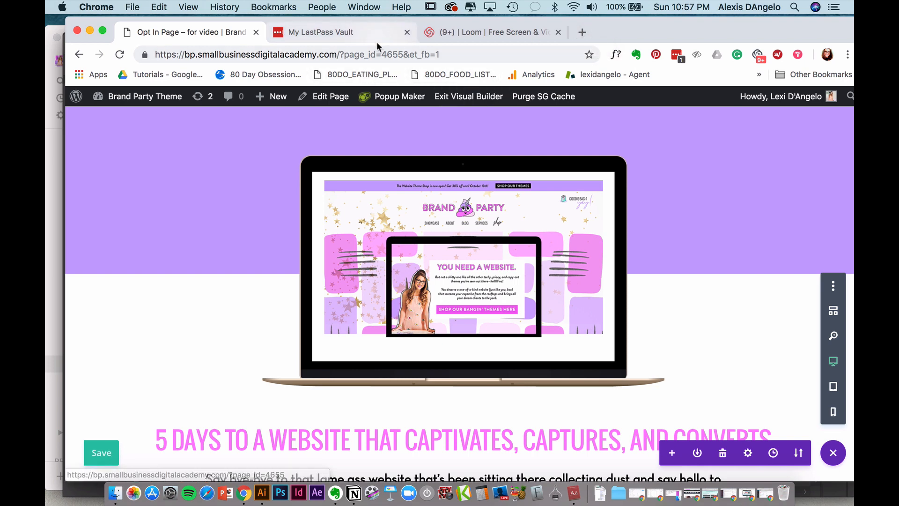
click(446, 97)
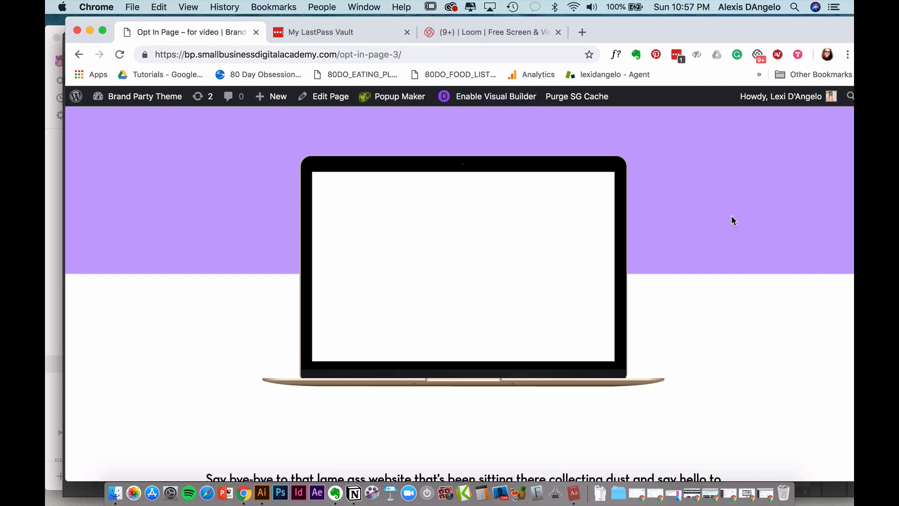
Review the published page from the laptop header through the day tabs and testimonial slider to the founder section.
scroll(741, 297, down, 10)
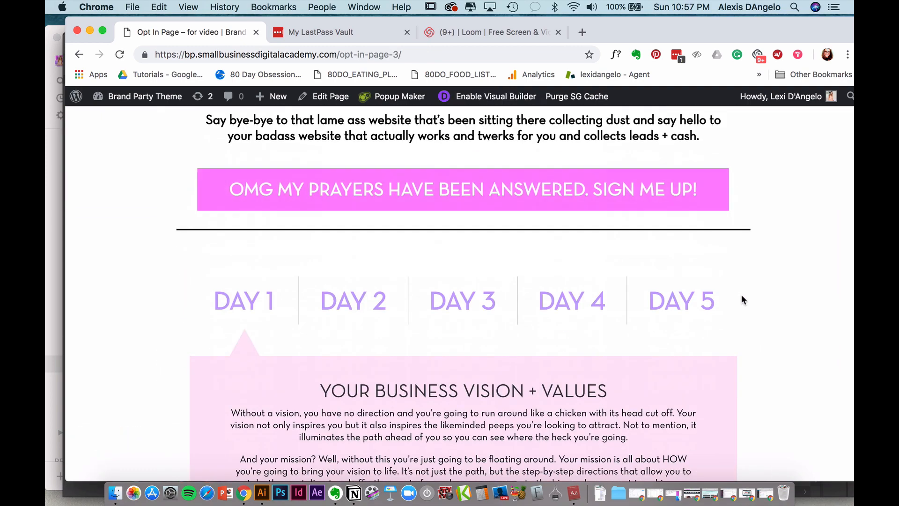
scroll(742, 300, down, 15)
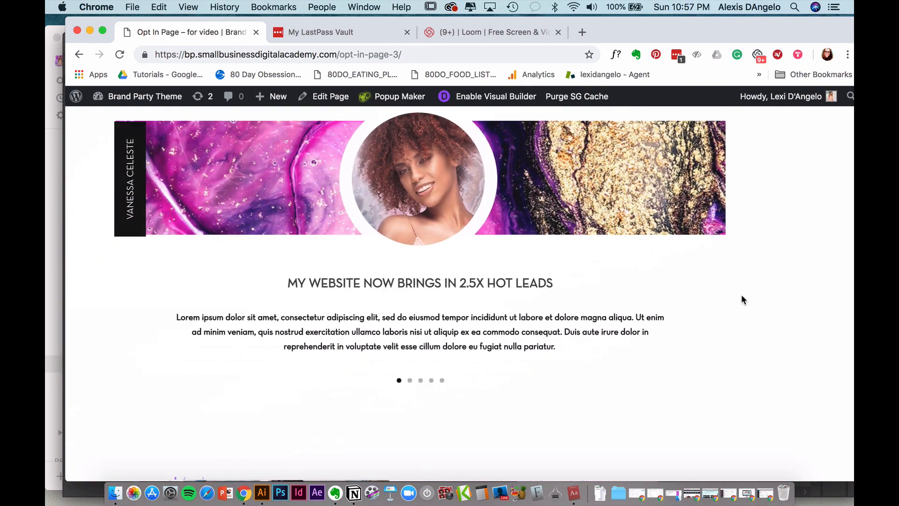
scroll(742, 300, down, 10)
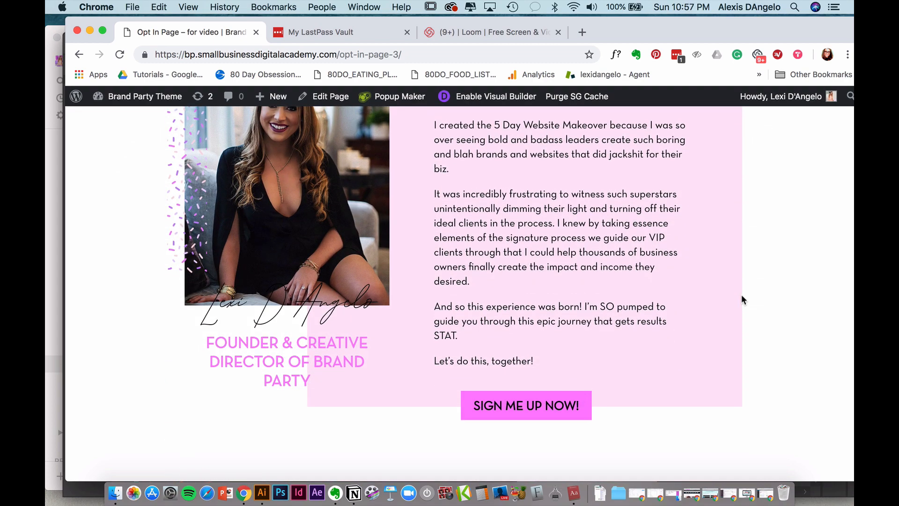
scroll(742, 300, up, 2)
scroll(743, 299, up, 10)
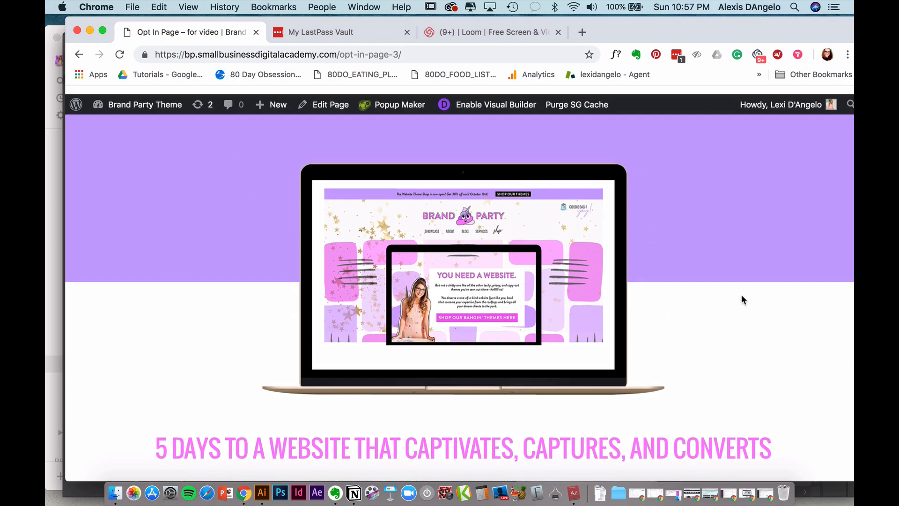